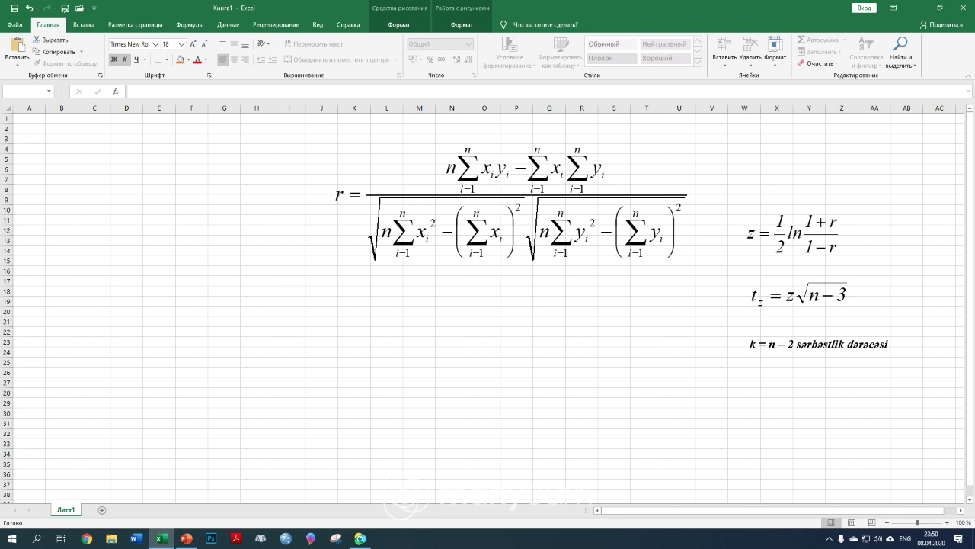
# Enter the values 2, 3, 4, 5, 6, 7, 8, 3, 4, 5 and 6 down cells B1 to B11.
pyautogui.hotkey('ctrl', 'a')
pyautogui.click(61, 148)
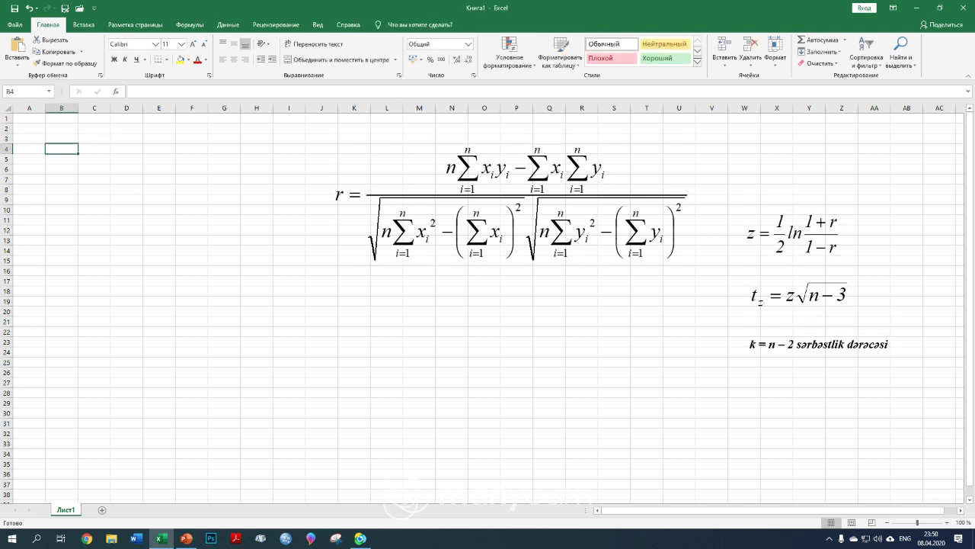
pyautogui.click(62, 118)
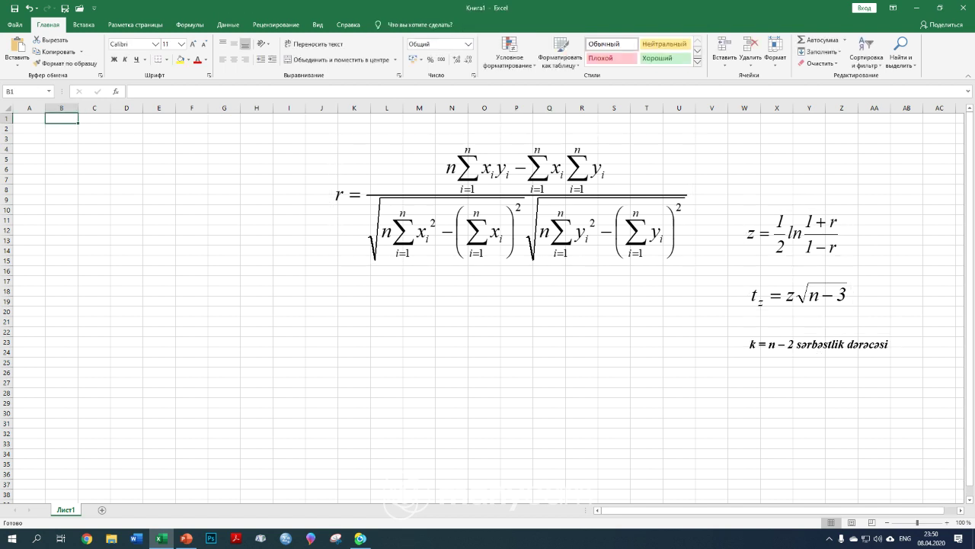
pyautogui.write('2 3 4 5 6 7 ')
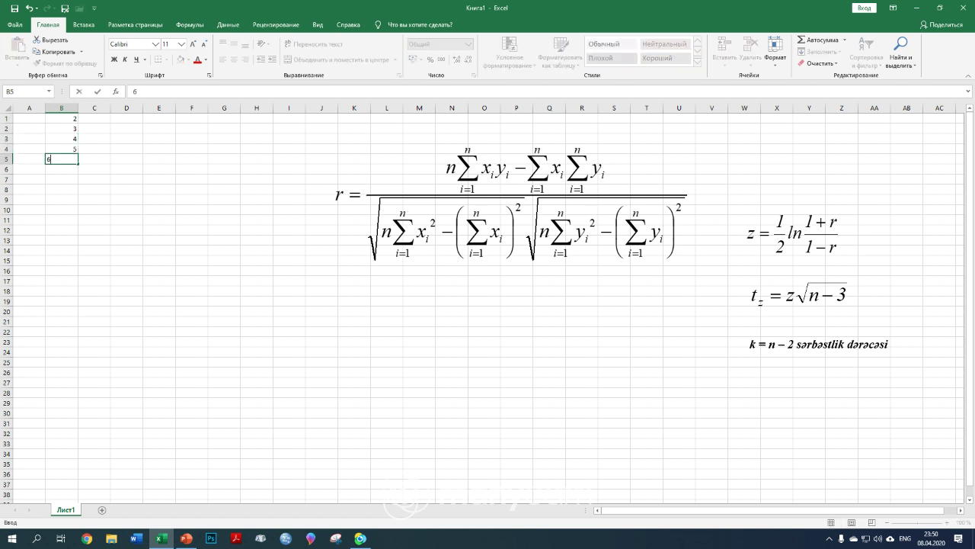
pyautogui.write('8 ')
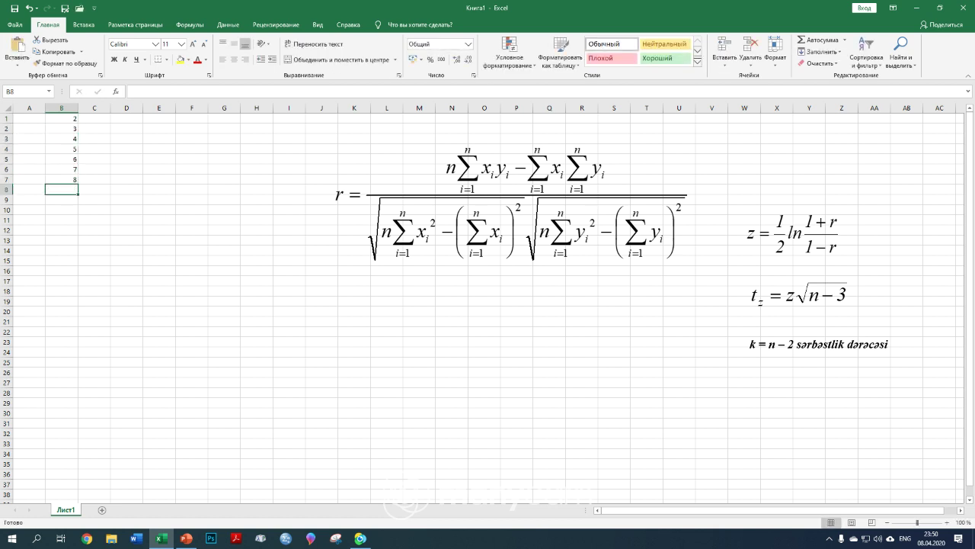
pyautogui.write('3')
pyautogui.press('Return')
pyautogui.write('4')
pyautogui.press('Return')
pyautogui.write('5')
pyautogui.press('Return')
pyautogui.write('6')
# Enter the values 10, 12, 14 and 15 down cells C1 to C4.
pyautogui.press('Up')
pyautogui.press('Up')
pyautogui.press('Up')
pyautogui.press('Up')
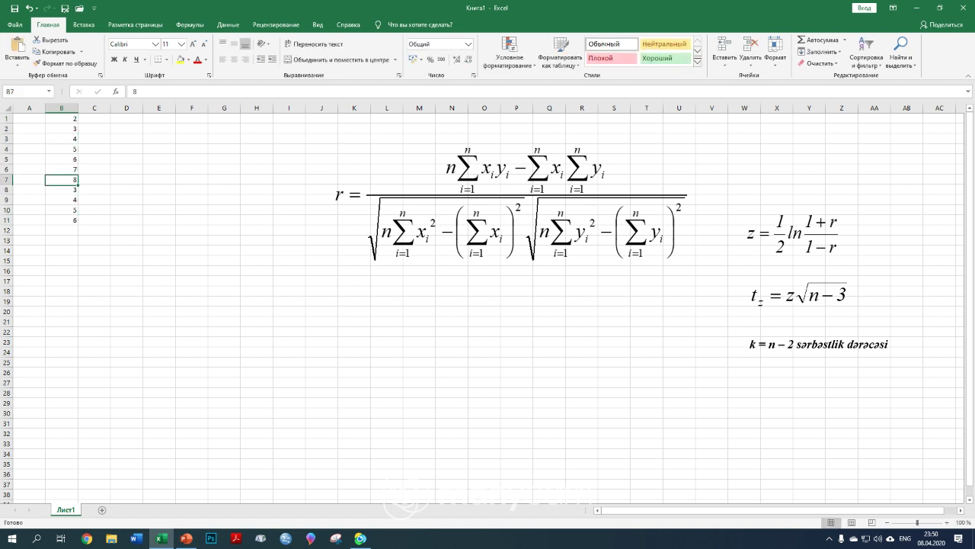
pyautogui.press('Up')
pyautogui.press('Up')
pyautogui.press('Up')
pyautogui.press('Up')
pyautogui.press('Up')
pyautogui.press('Up')
pyautogui.press('Right')
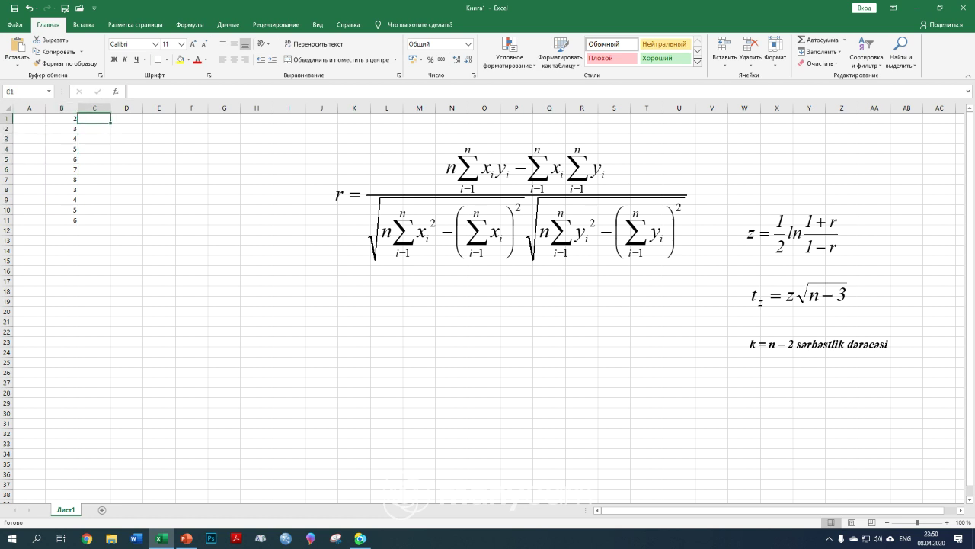
pyautogui.write('10 12 14 15')
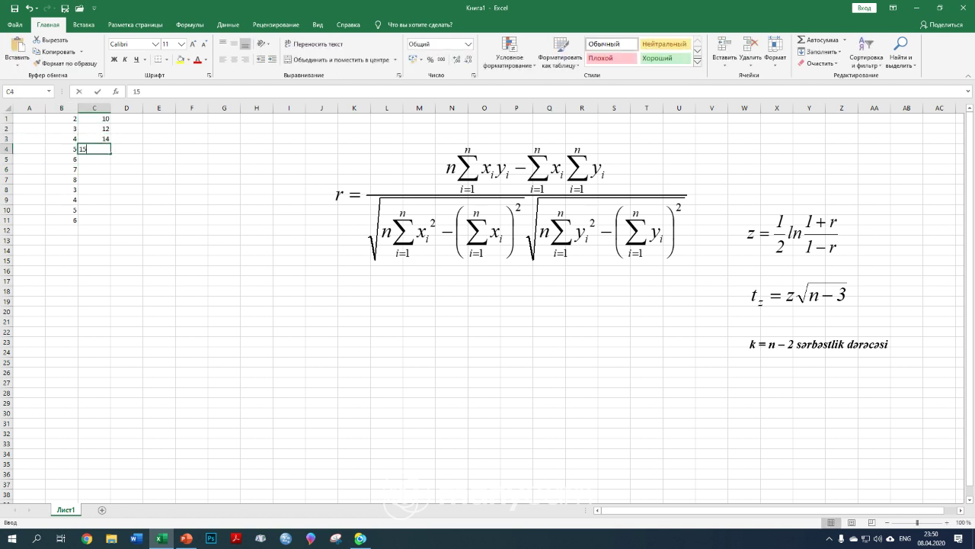
pyautogui.press('Return')
pyautogui.write('123')
pyautogui.press('Return')
pyautogui.press('Up')
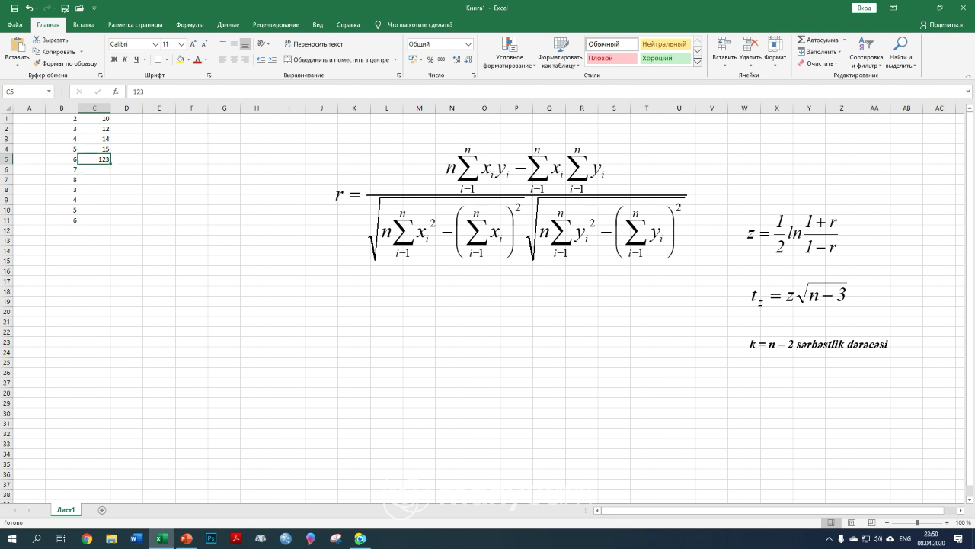
# Fill cells C5 to C8 with the values 12, 14, 12 and 16.
pyautogui.write('12')
pyautogui.press('Return')
pyautogui.write('14')
pyautogui.press('Return')
pyautogui.write('12')
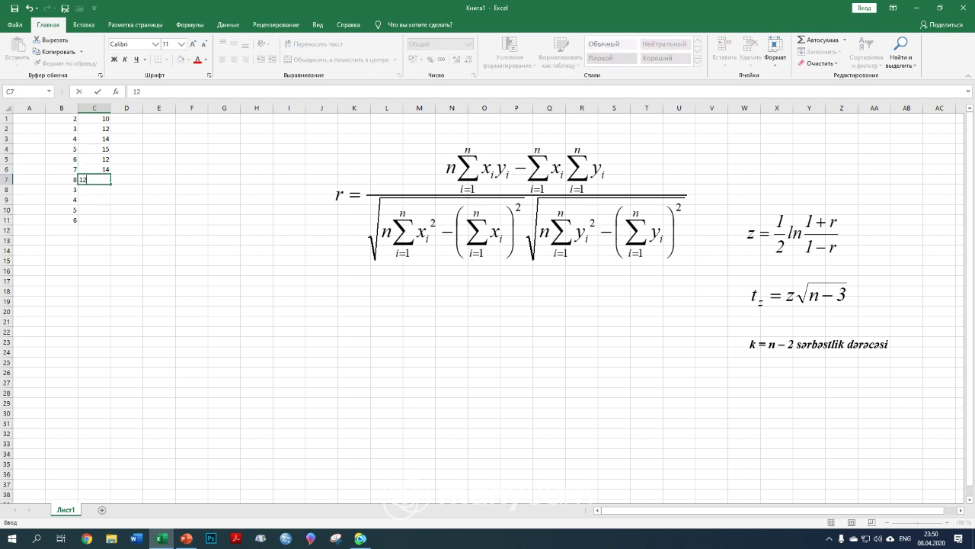
pyautogui.press('Return')
pyautogui.write('16')
pyautogui.press('Return')
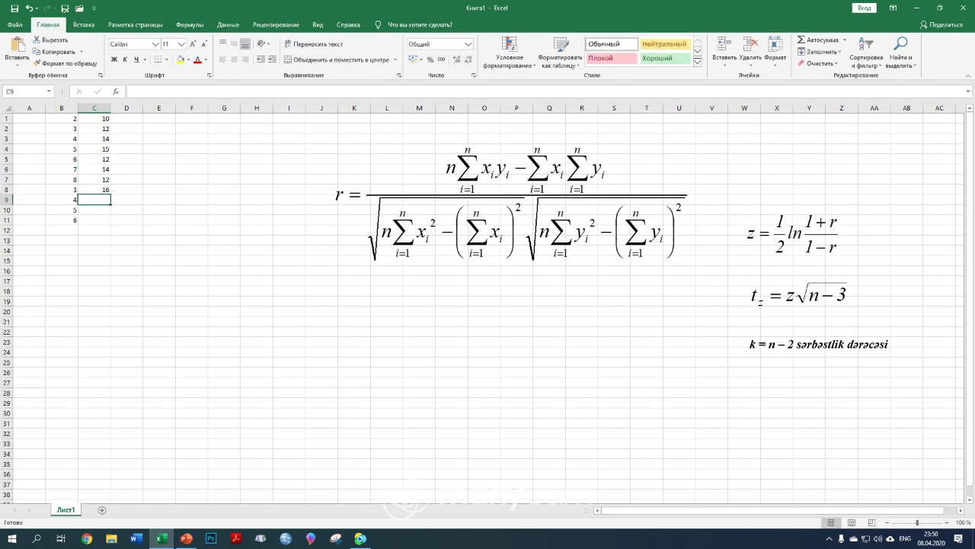
pyautogui.write('109')
pyautogui.press('Return')
pyautogui.write('8')
pyautogui.press('Return')
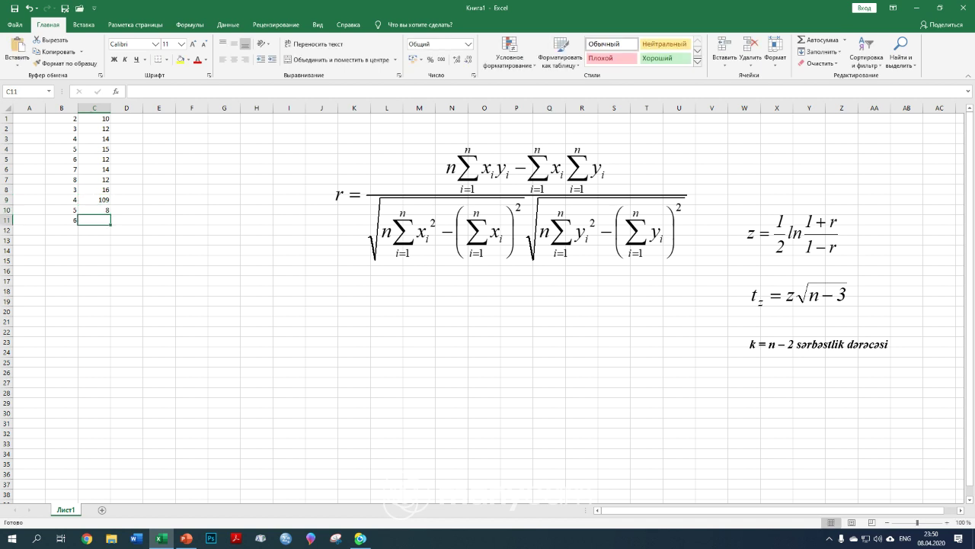
pyautogui.press('Up')
pyautogui.press('Up')
# Complete the second data column by entering 10, 11 and 12 in cells C9 to C11.
pyautogui.write('10')
pyautogui.press('Return')
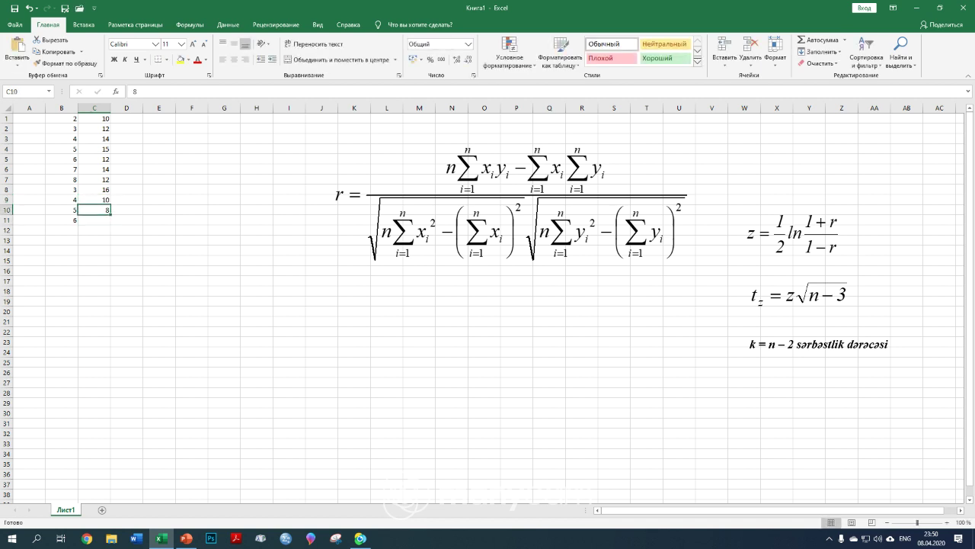
pyautogui.write('11')
pyautogui.press('Return')
pyautogui.write('12')
pyautogui.press('Return')
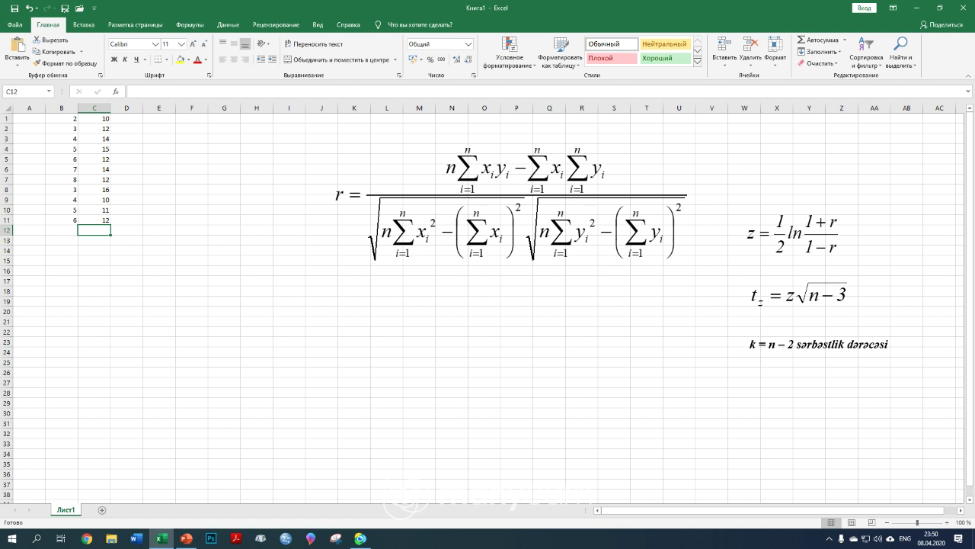
pyautogui.moveTo(62, 119); pyautogui.dragTo(62, 220)
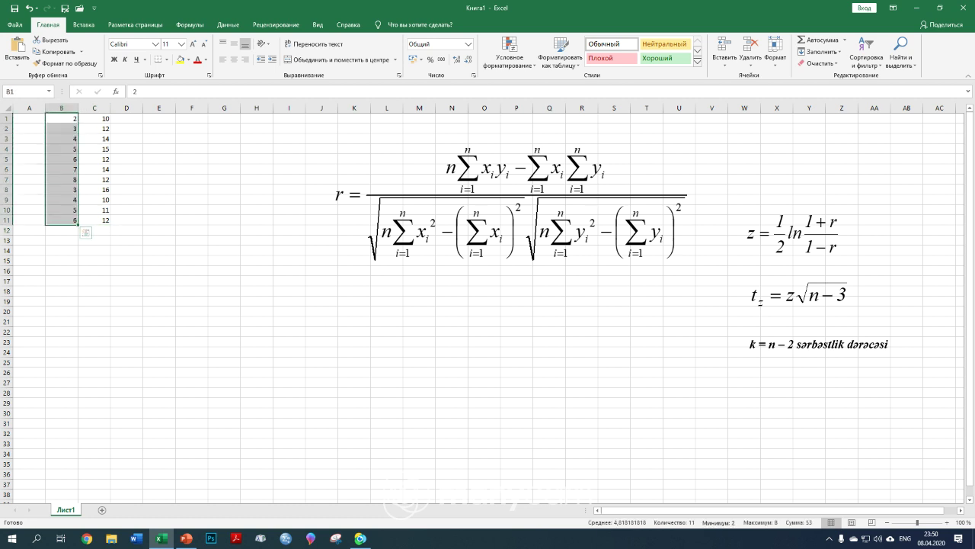
pyautogui.click(94, 119)
pyautogui.moveTo(94, 138); pyautogui.dragTo(95, 219)
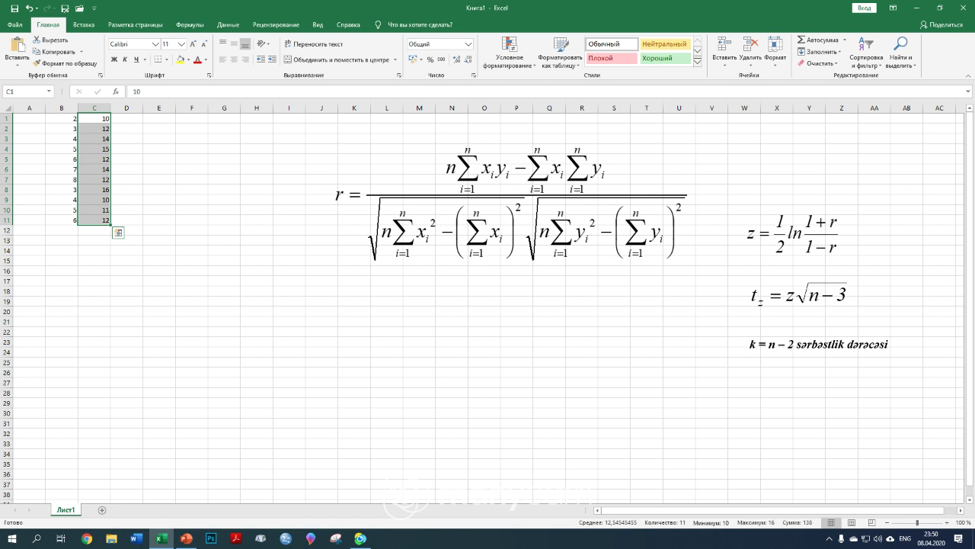
pyautogui.click(94, 230)
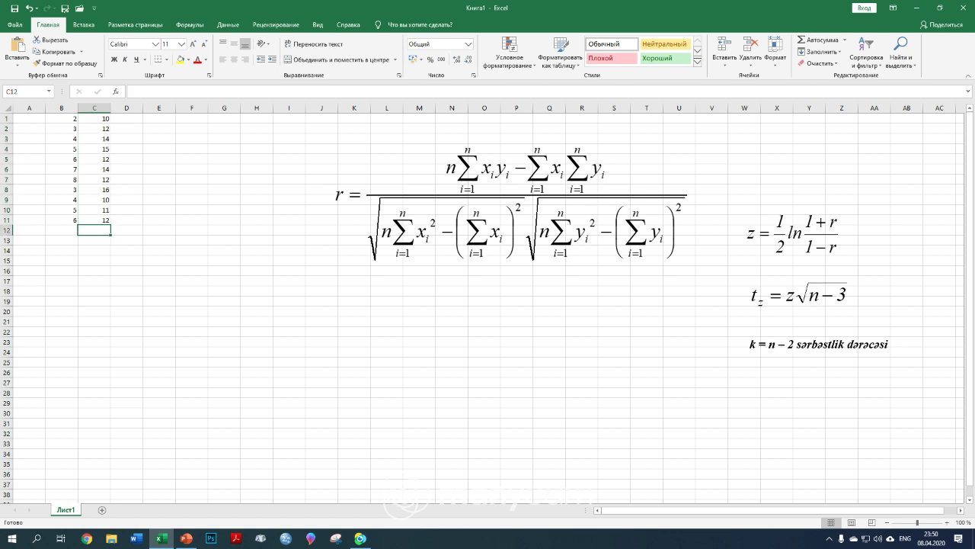
# Enter the label n in cell A13 and make B13 the active cell.
pyautogui.click(29, 240)
pyautogui.write('n')
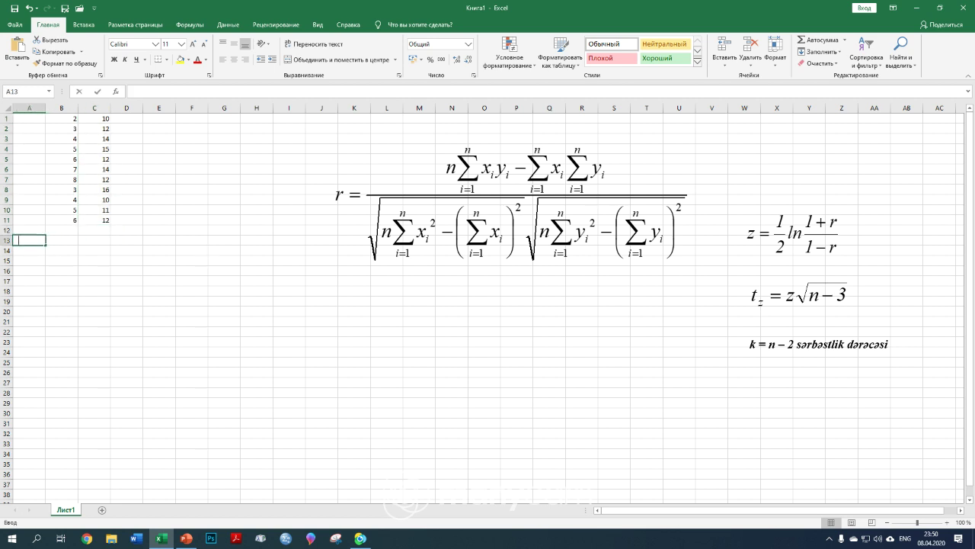
pyautogui.press('Right')
pyautogui.press('Right')
pyautogui.press('Left')
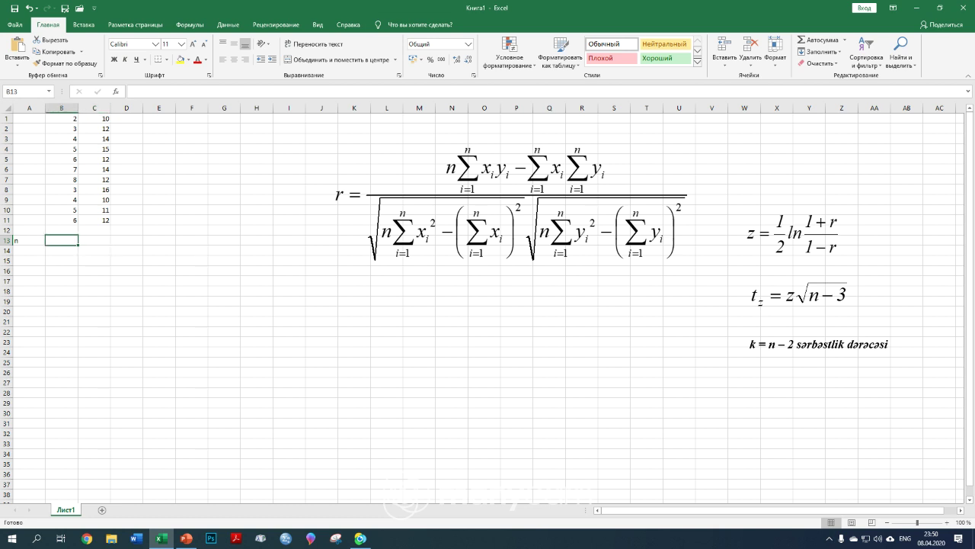
# Start inserting a function in cell B13 and list the functions of the Статистические category.
pyautogui.click(115, 91)
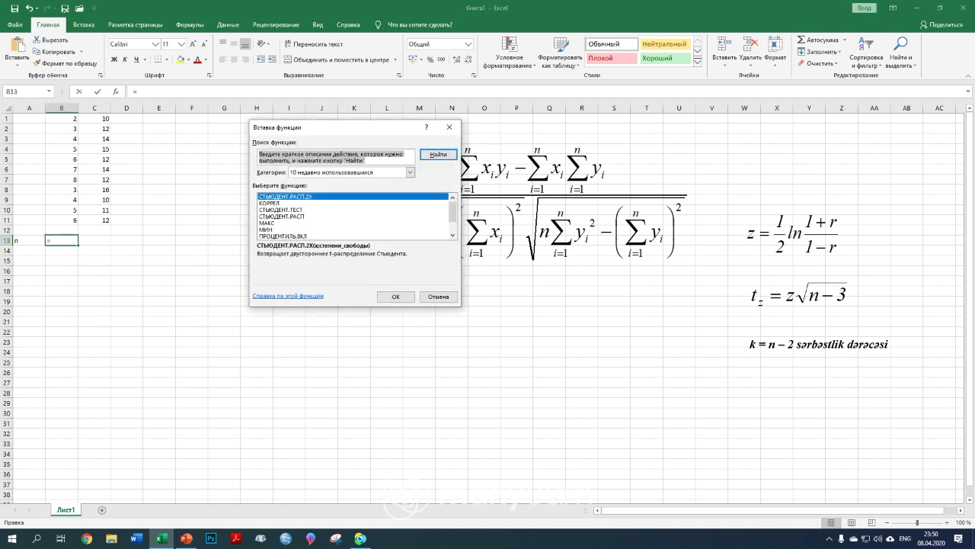
pyautogui.click(410, 172)
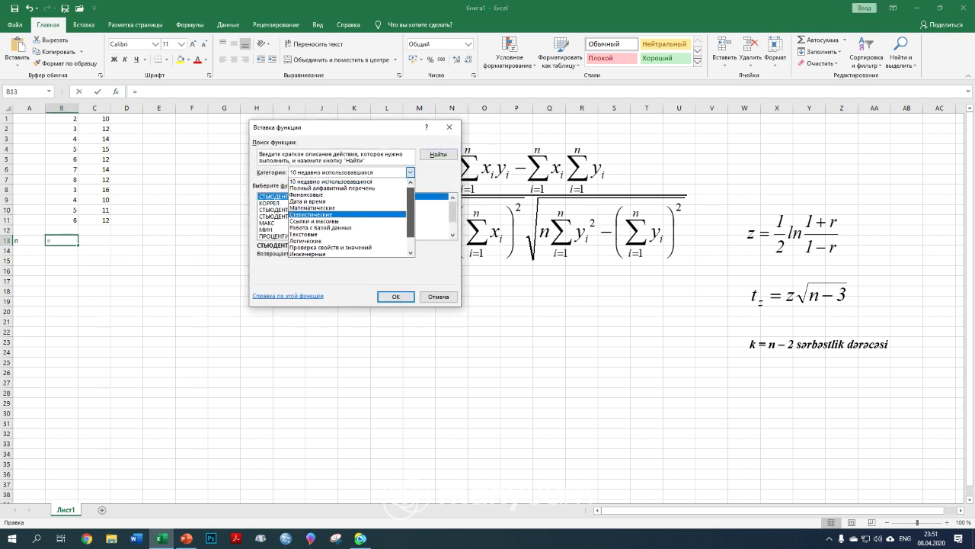
pyautogui.click(331, 182)
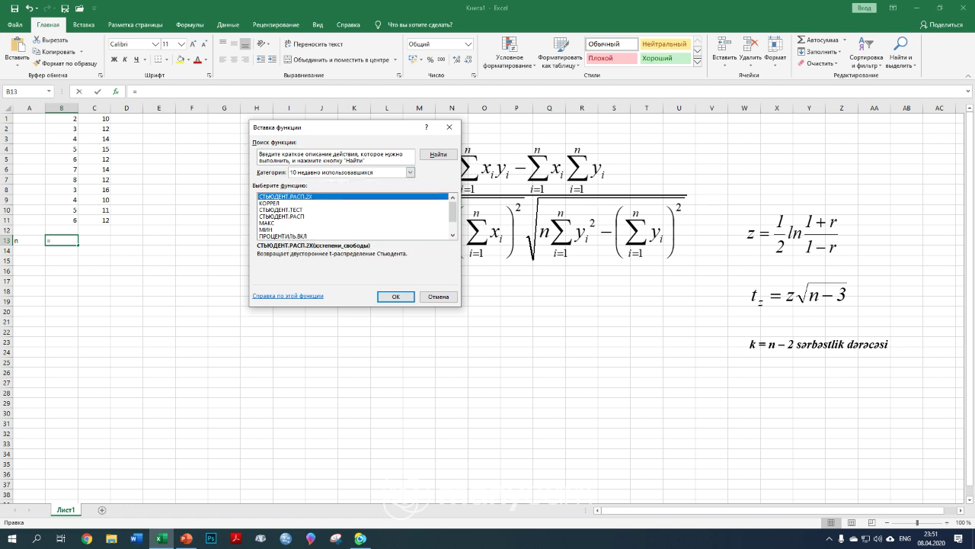
pyautogui.moveTo(453, 212); pyautogui.dragTo(452, 221)
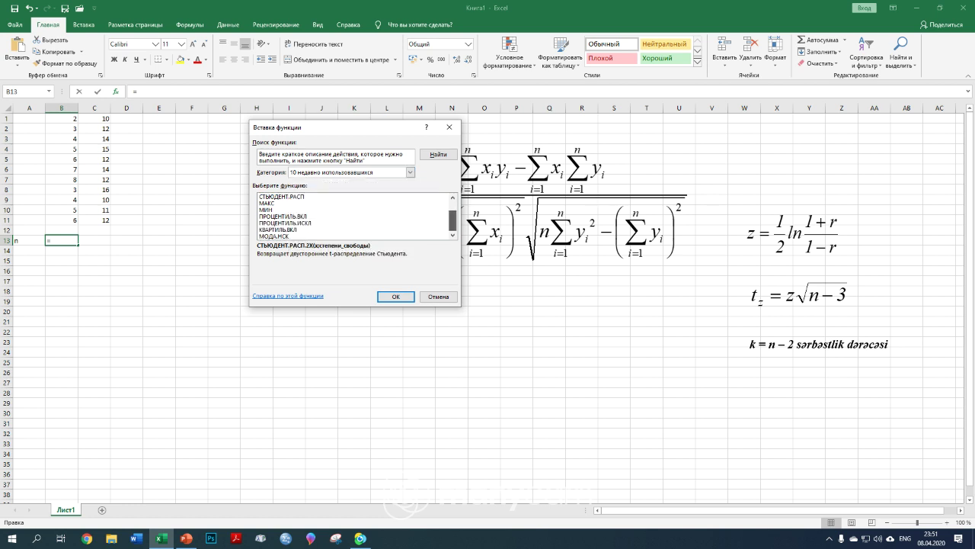
pyautogui.scroll(1, 354, 216)
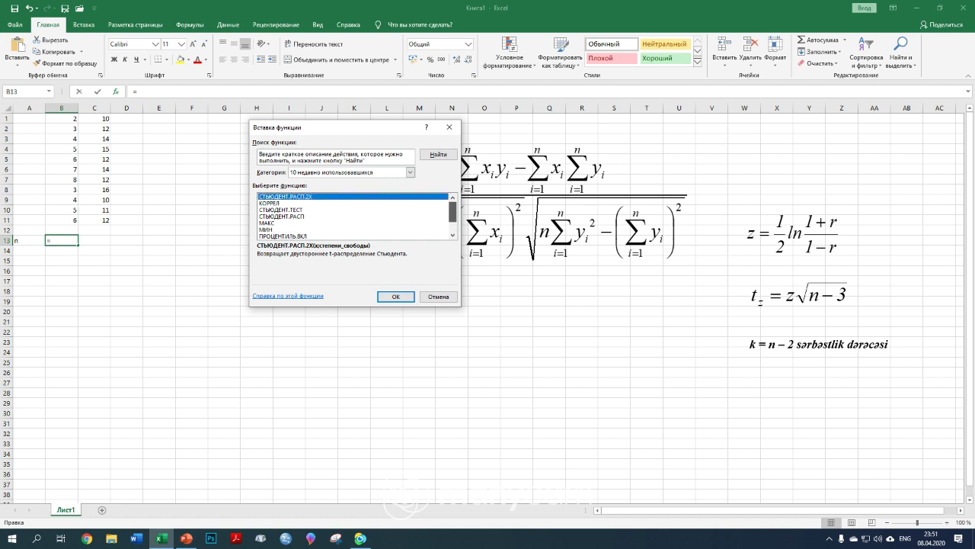
pyautogui.click(410, 172)
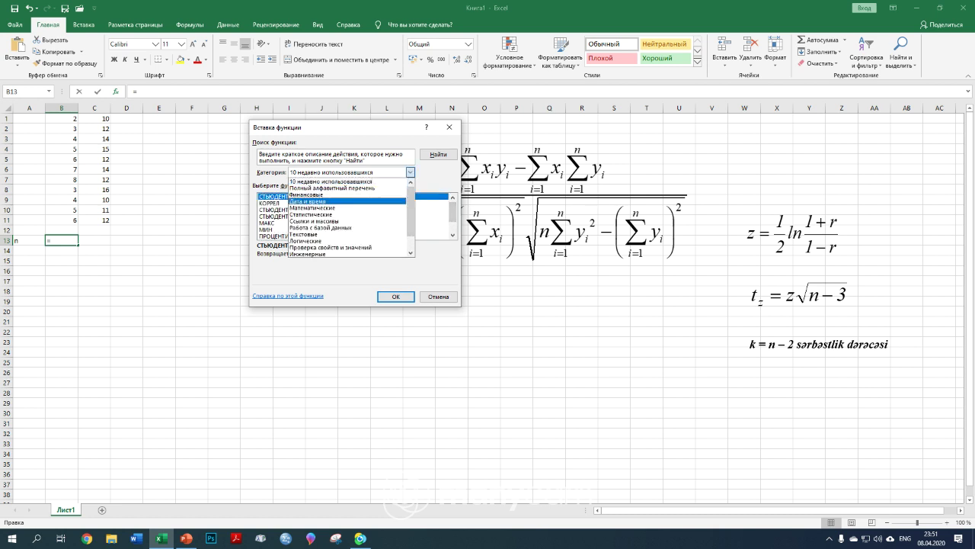
pyautogui.click(346, 220)
pyautogui.click(410, 173)
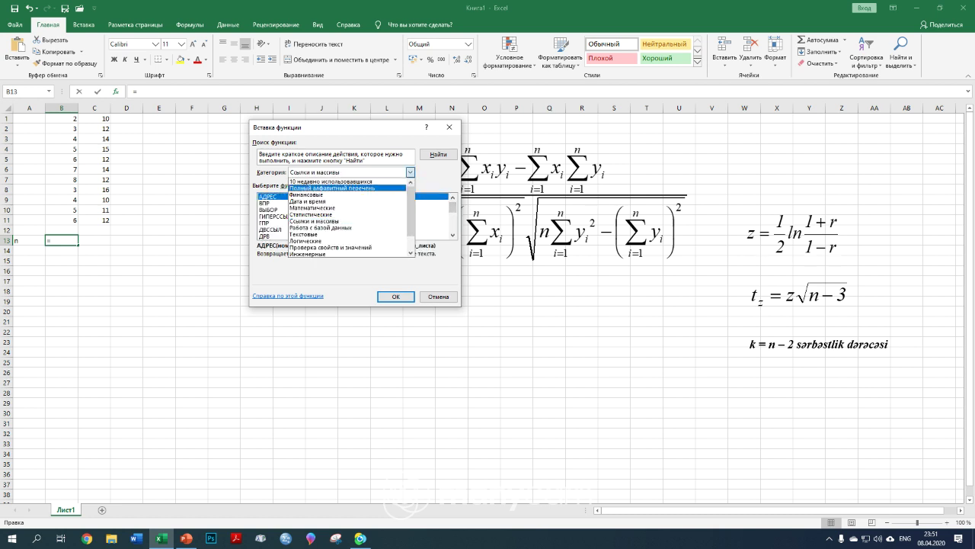
pyautogui.click(347, 215)
# Insert the СЧЁТ function in B13 to count the values in the range B1:B11.
pyautogui.scroll(-5, 355, 216)
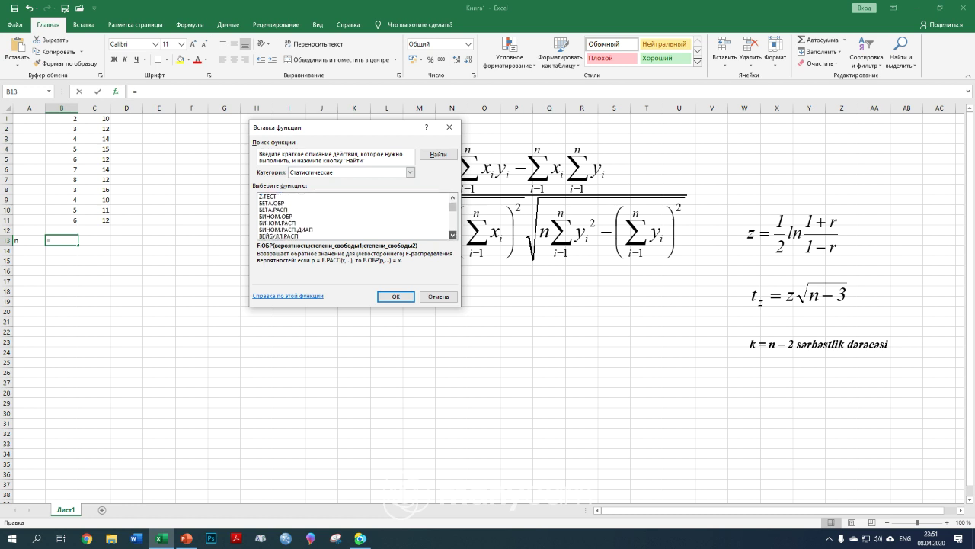
pyautogui.scroll(-20, 354, 216)
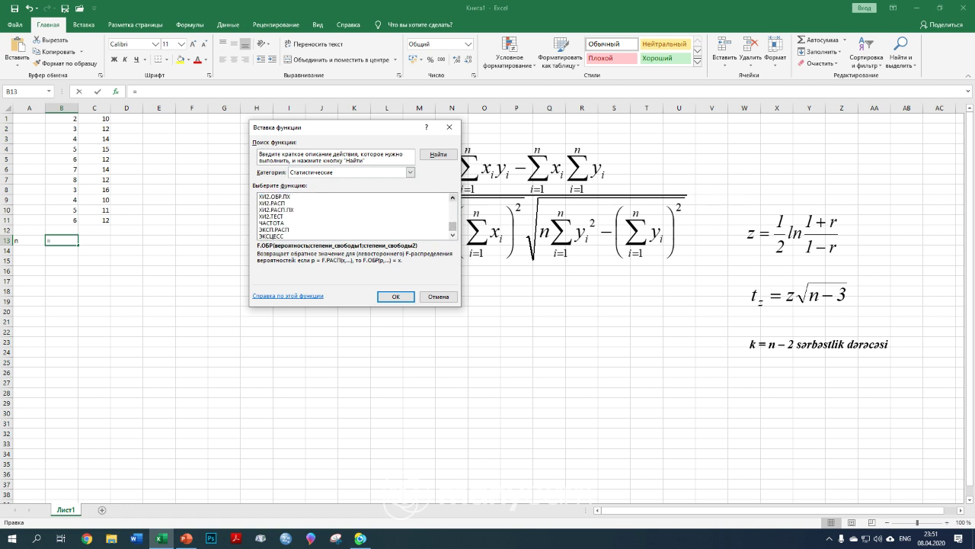
pyautogui.scroll(4, 354, 216)
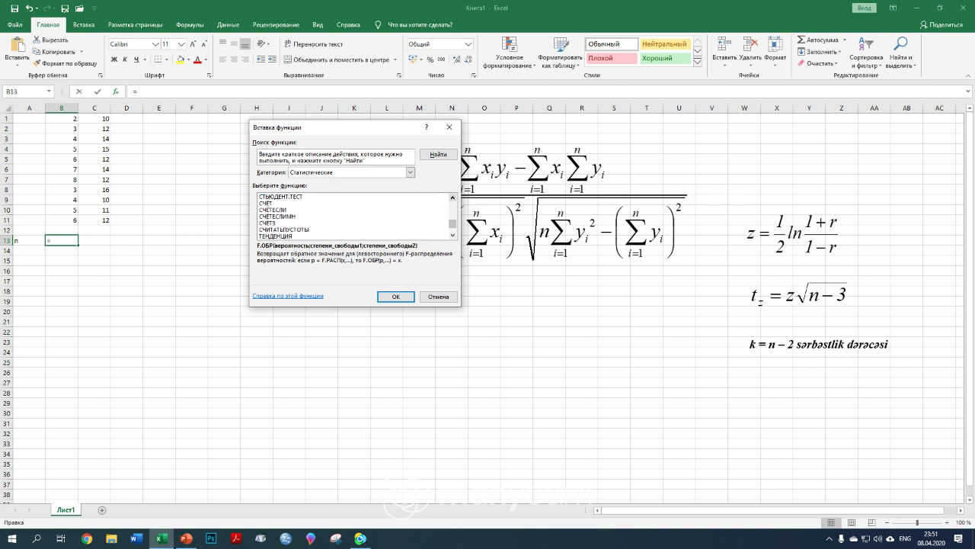
pyautogui.click(282, 204)
pyautogui.click(395, 297)
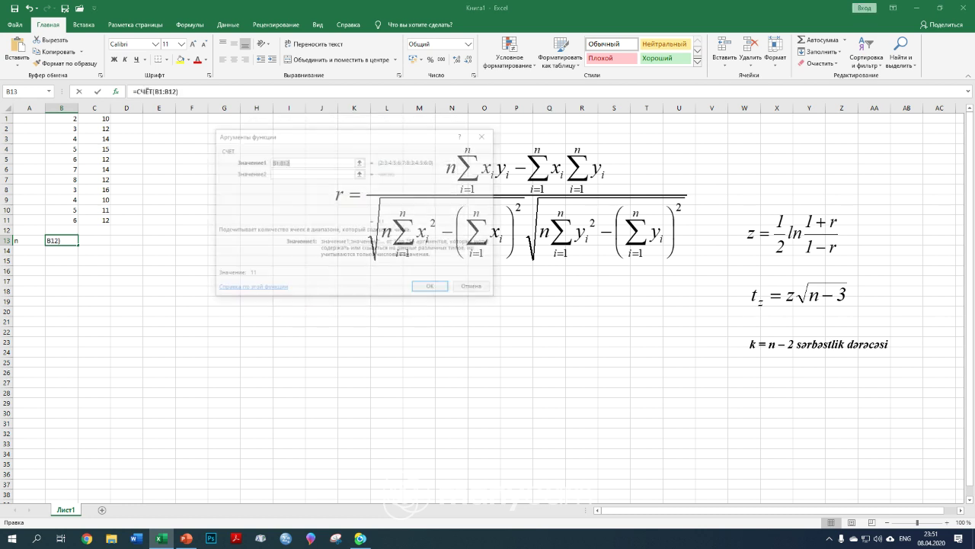
pyautogui.moveTo(68, 118); pyautogui.dragTo(76, 220)
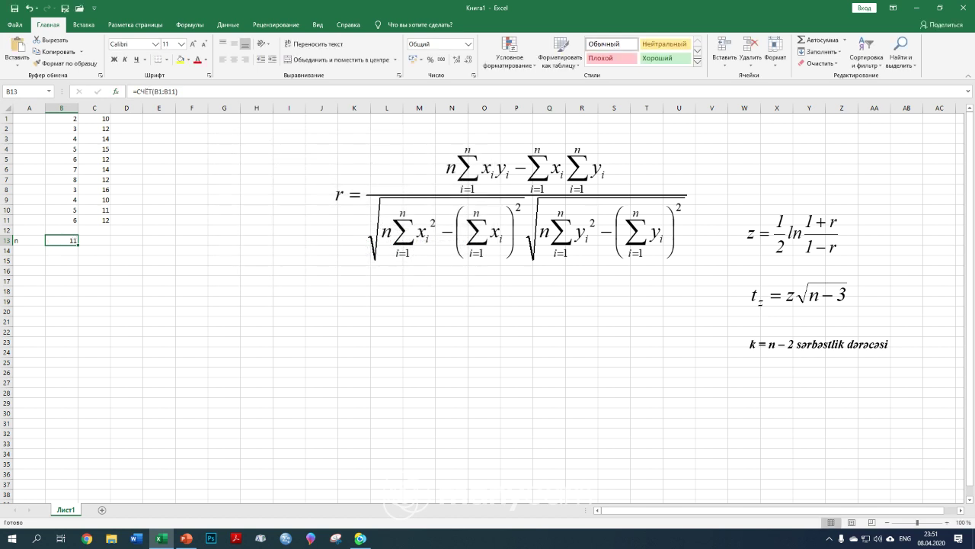
pyautogui.press('Down')
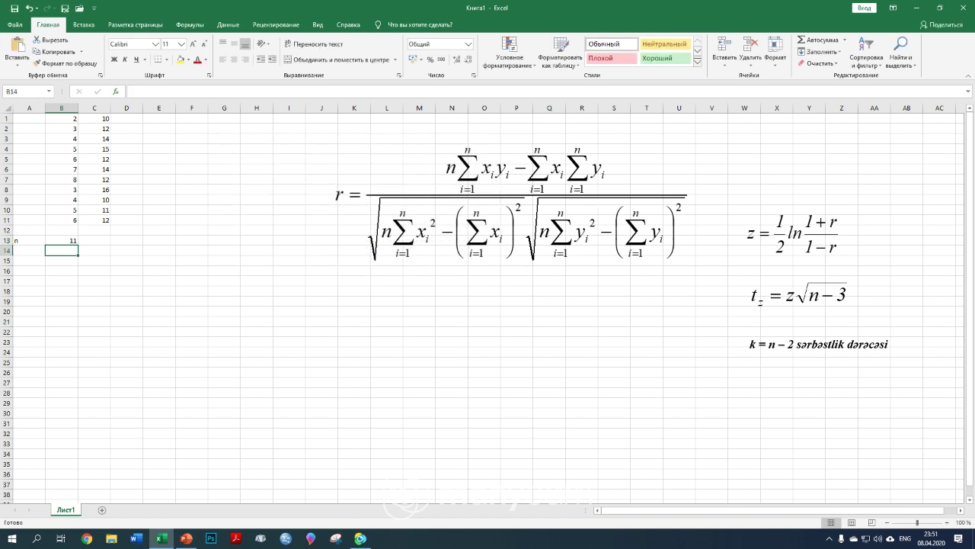
# Check the Korrelyasiya analizi slide in PowerPoint, then return to the Excel workbook.
pyautogui.click(510, 202)
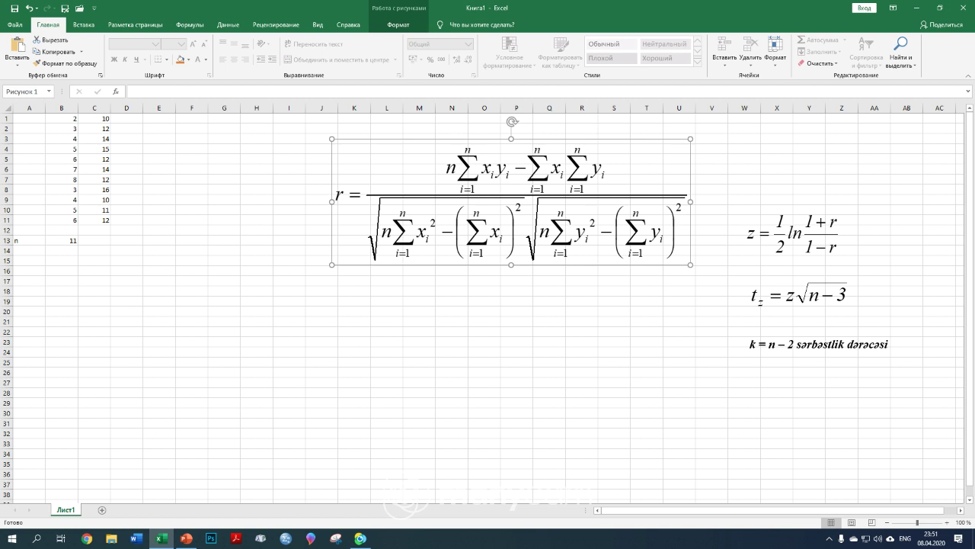
pyautogui.press('Escape')
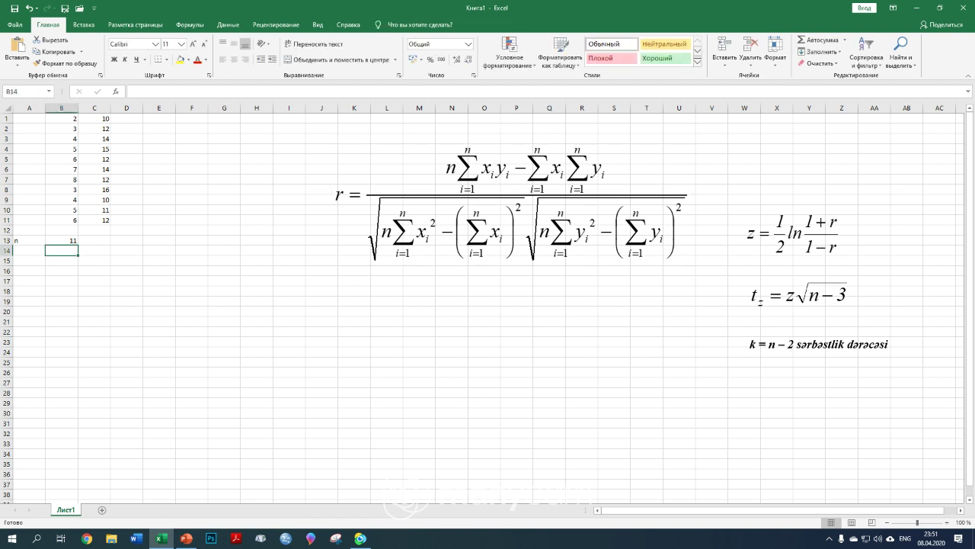
pyautogui.click(186, 538)
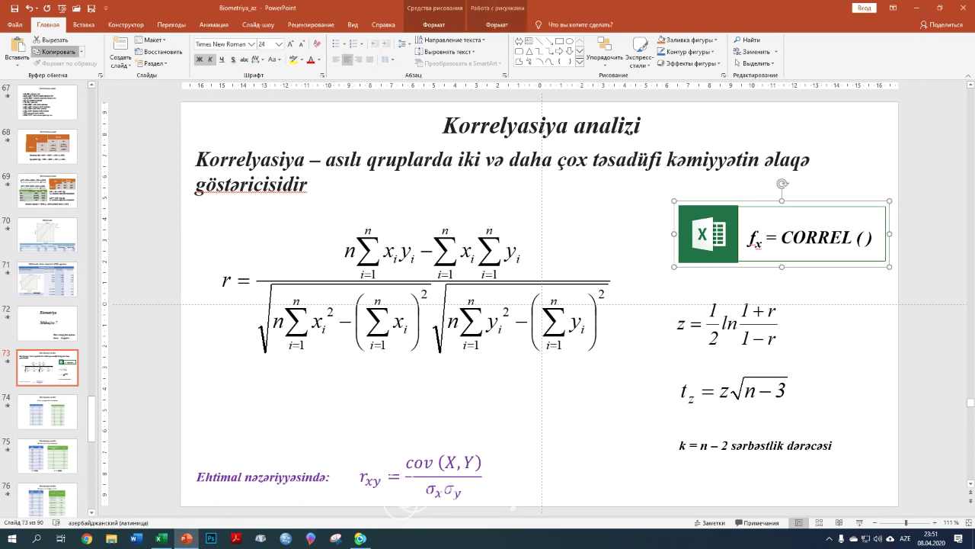
pyautogui.click(161, 538)
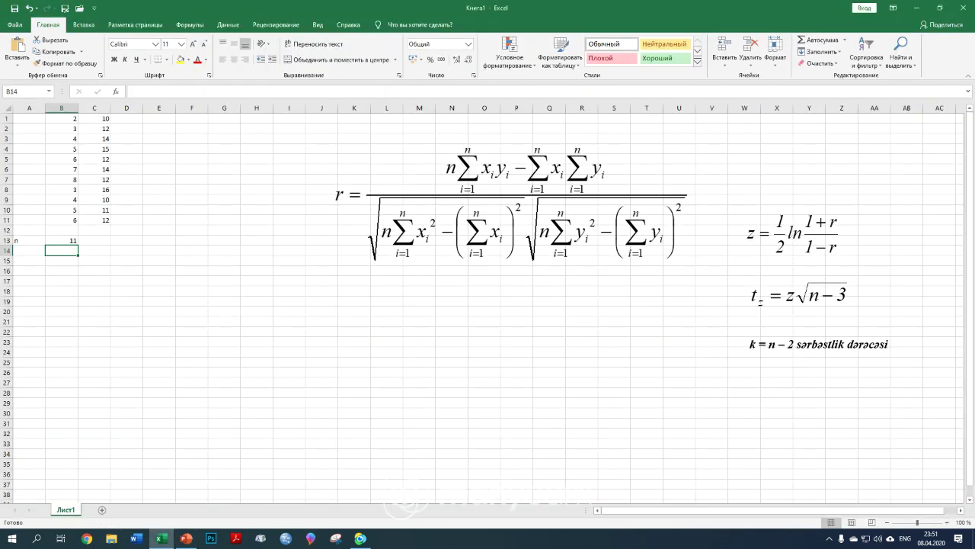
# Paste the copied CORREL ( ) graphic below the r formula and make cell B14 active.
pyautogui.click(355, 320)
pyautogui.hotkey('ctrl', 'v')
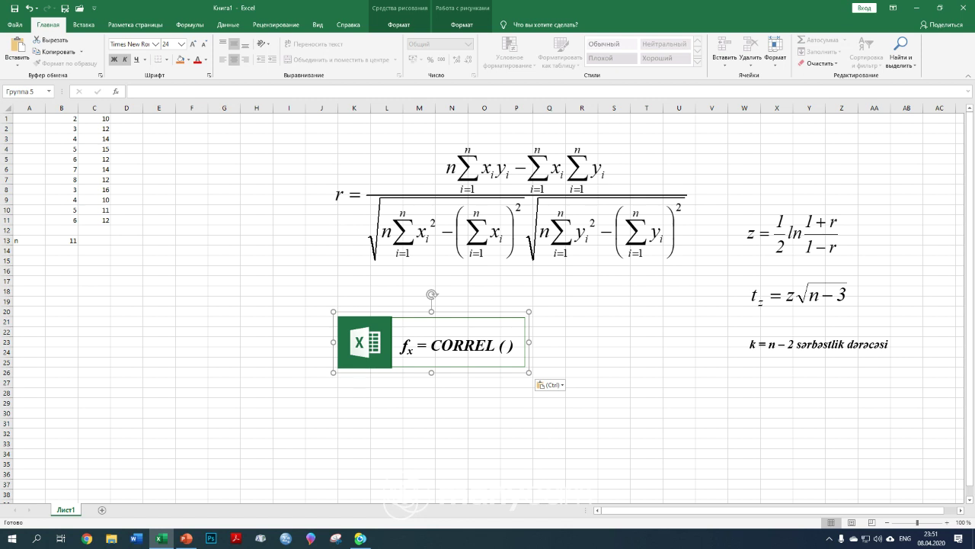
pyautogui.click(61, 250)
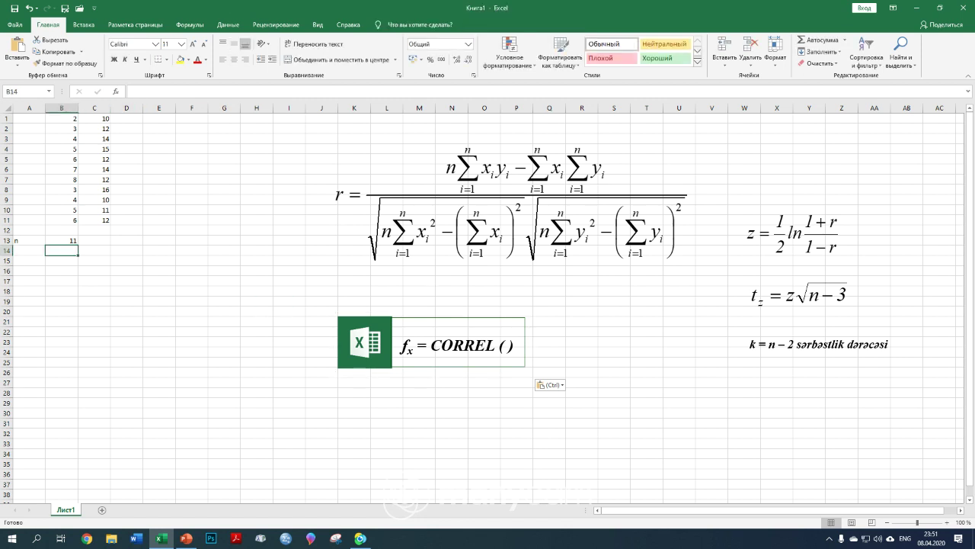
# Insert the statistical function КОРРЕЛ in cell B14 with the arrays B1:B11 and C1:C11.
pyautogui.hotkey('shift', 'F3')
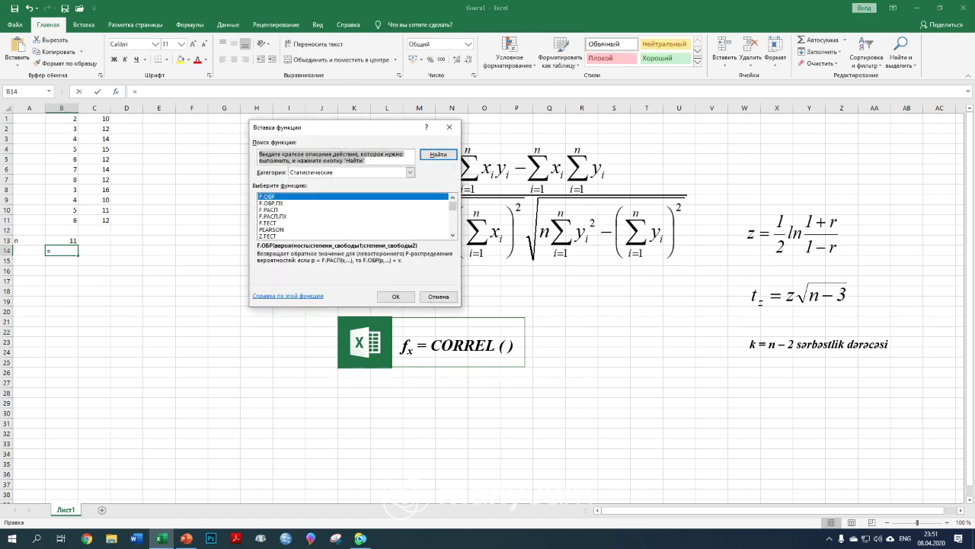
pyautogui.click(452, 235)
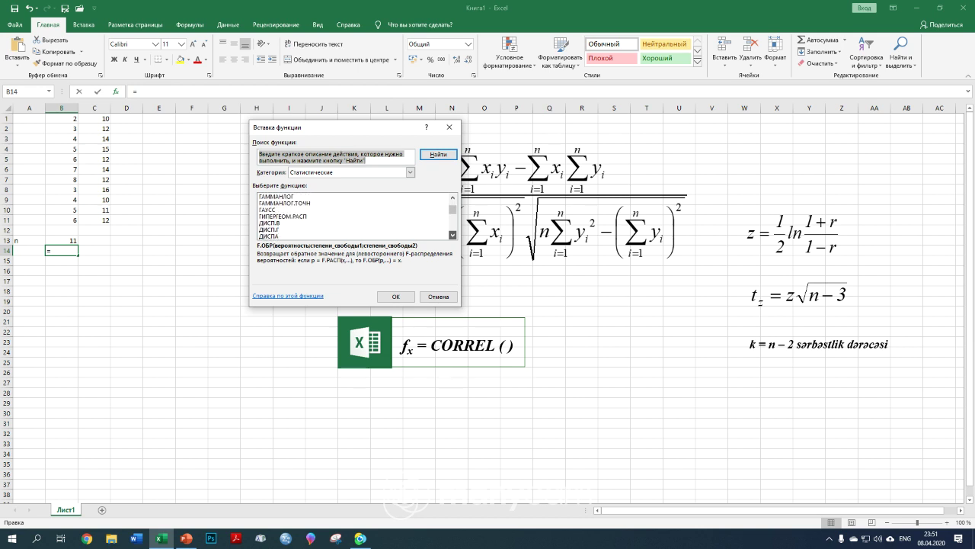
pyautogui.moveTo(453, 235); pyautogui.dragTo(453, 234)
pyautogui.scroll(10, 354, 215)
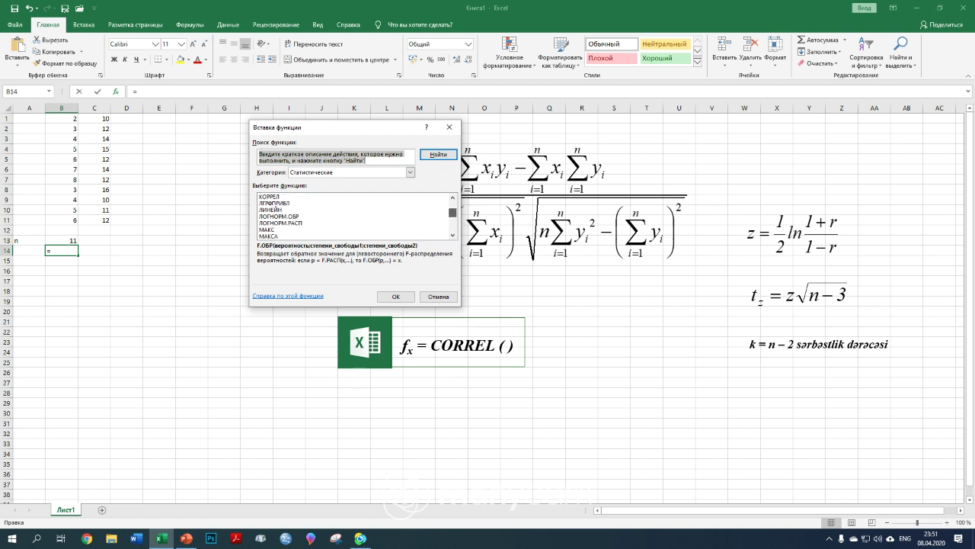
pyautogui.click(272, 197)
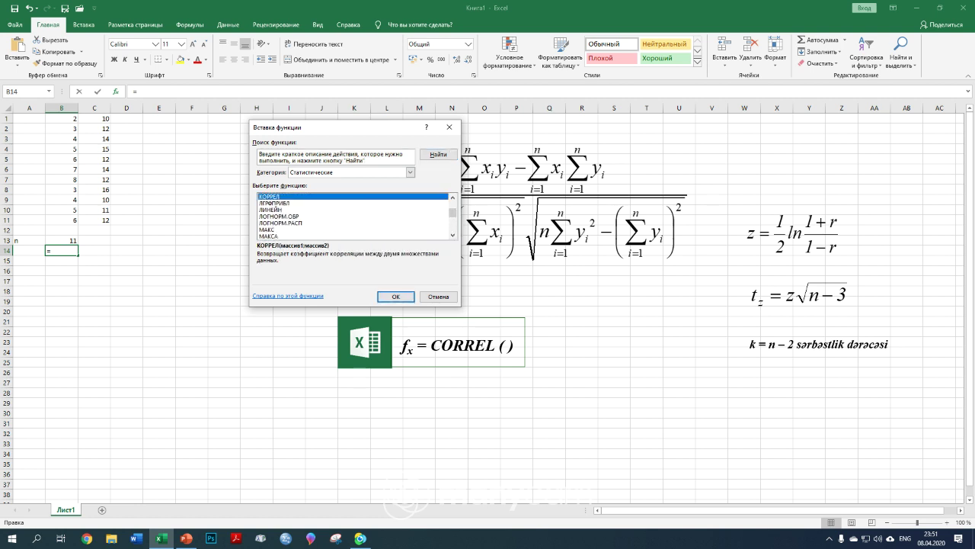
pyautogui.click(396, 297)
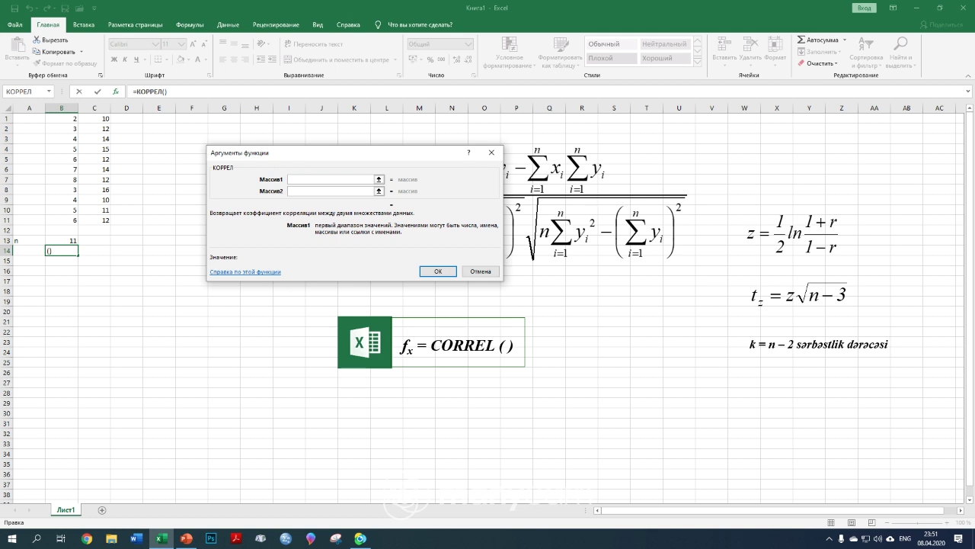
pyautogui.moveTo(62, 118); pyautogui.dragTo(62, 221)
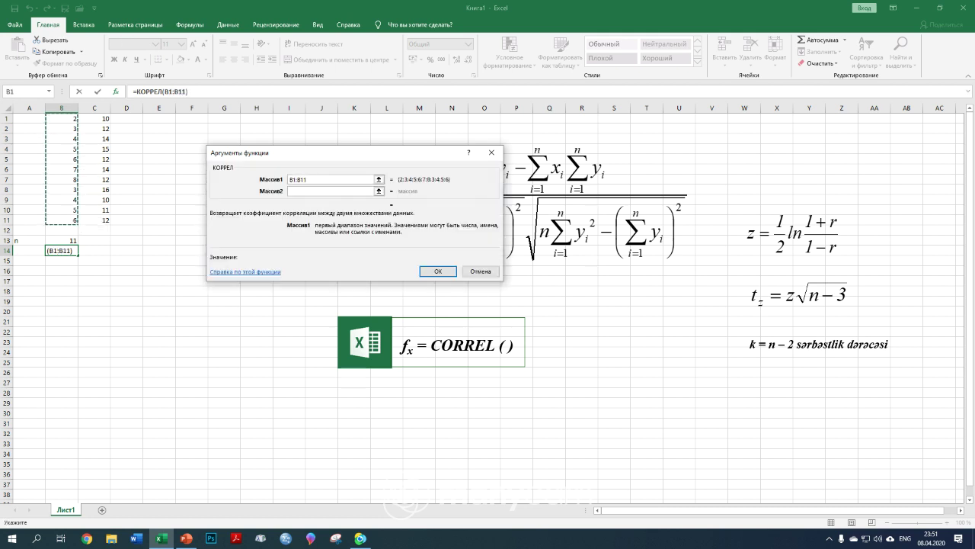
pyautogui.click(370, 190)
pyautogui.moveTo(94, 118); pyautogui.dragTo(103, 221)
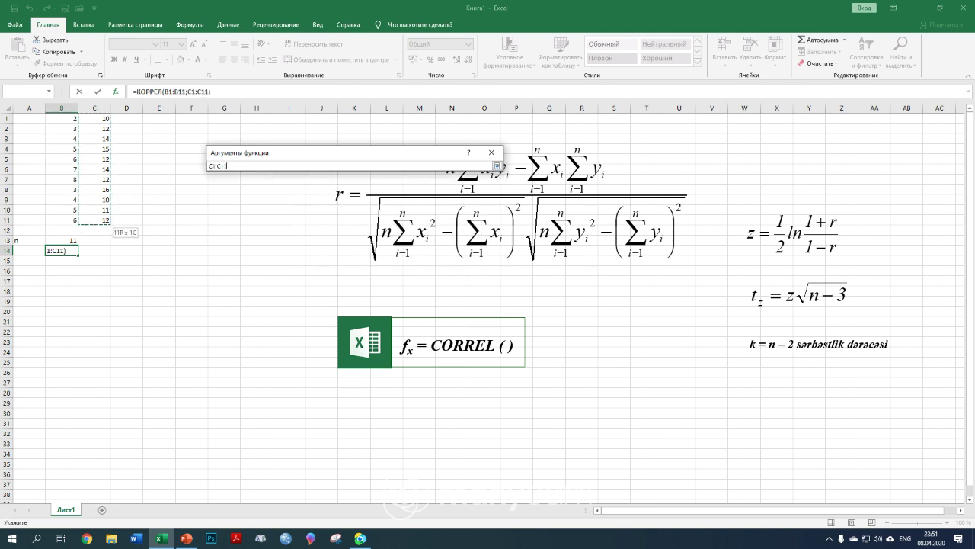
pyautogui.click(437, 271)
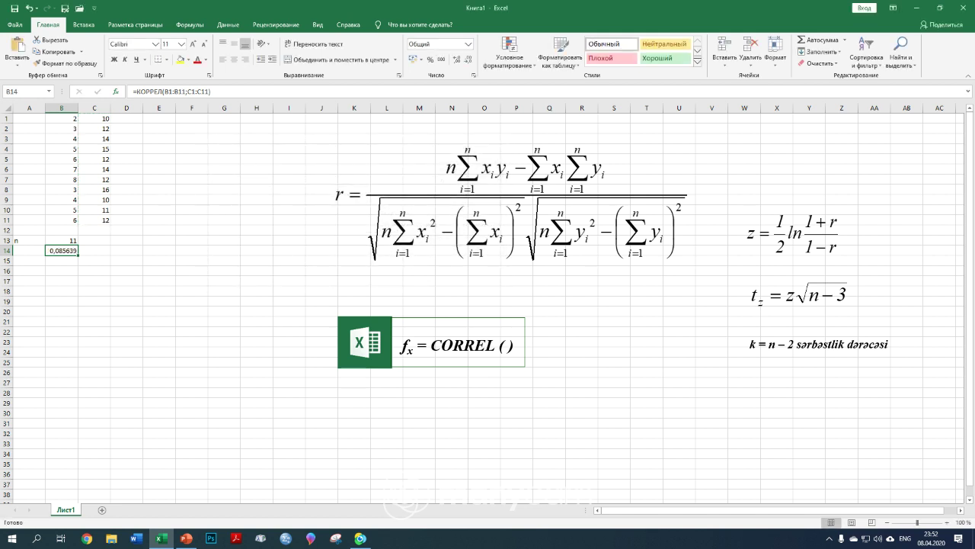
# Reduce the displayed precision of the correlation coefficient in B14 to two decimal places.
pyautogui.click(468, 59)
pyautogui.click(467, 59)
pyautogui.click(468, 59)
pyautogui.click(468, 59)
# Enter the label r in cell A14 and the label z in cell A15.
pyautogui.click(29, 251)
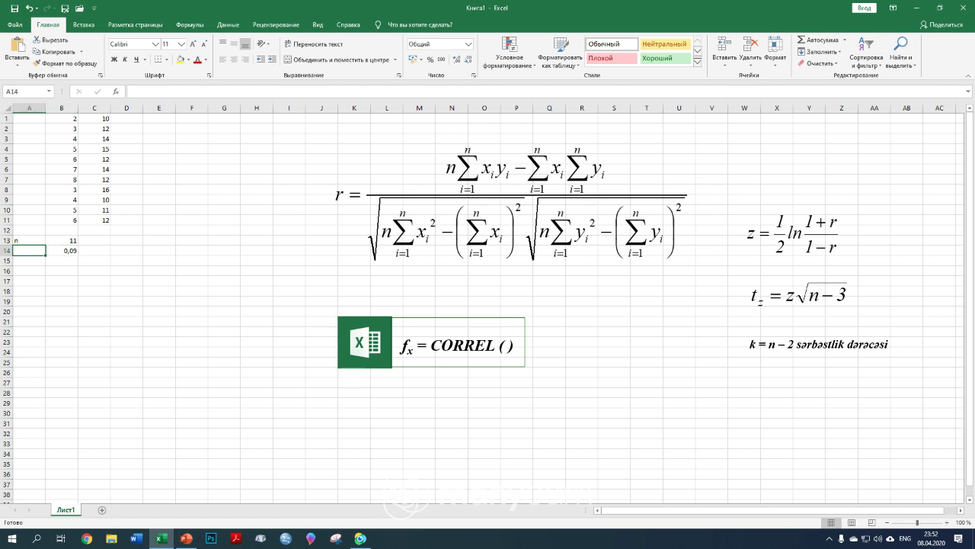
pyautogui.write('r')
pyautogui.press('Return')
pyautogui.write('z')
pyautogui.press('Tab')
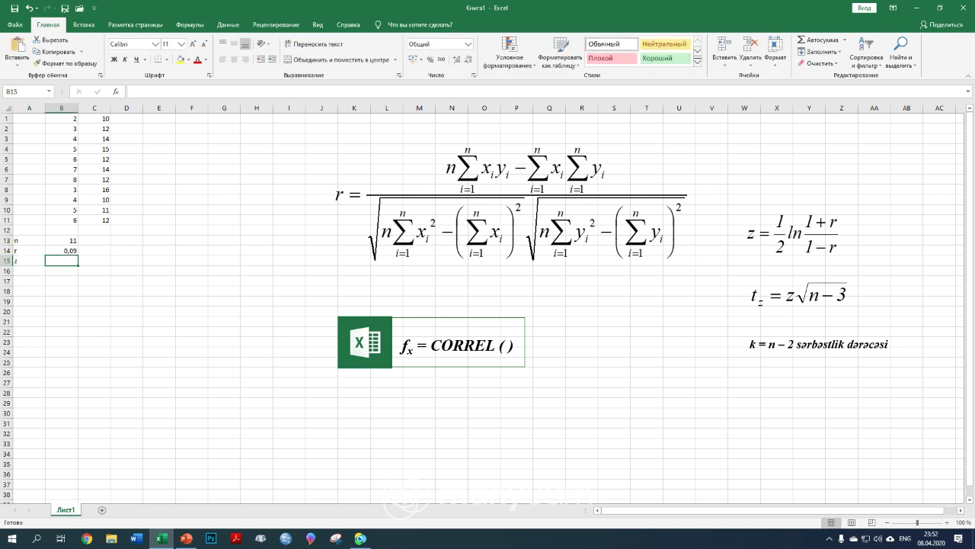
# Start the LN function from the Математические category in cell B15.
pyautogui.hotkey('shift', 'F3')
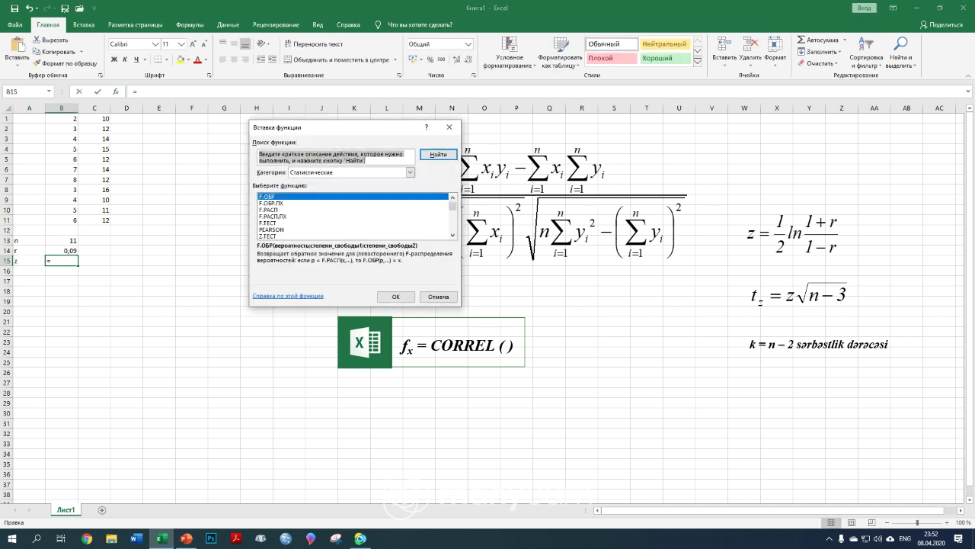
pyautogui.click(410, 173)
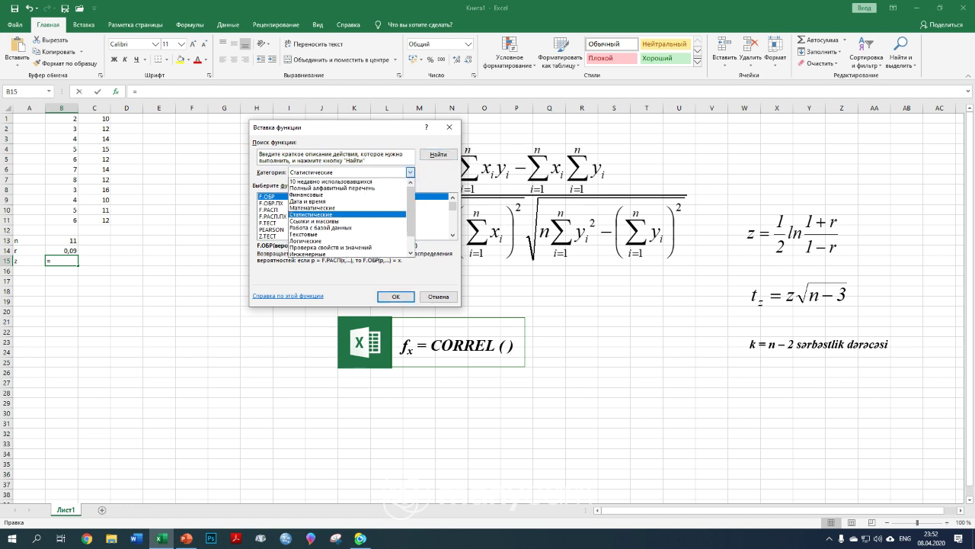
pyautogui.click(327, 209)
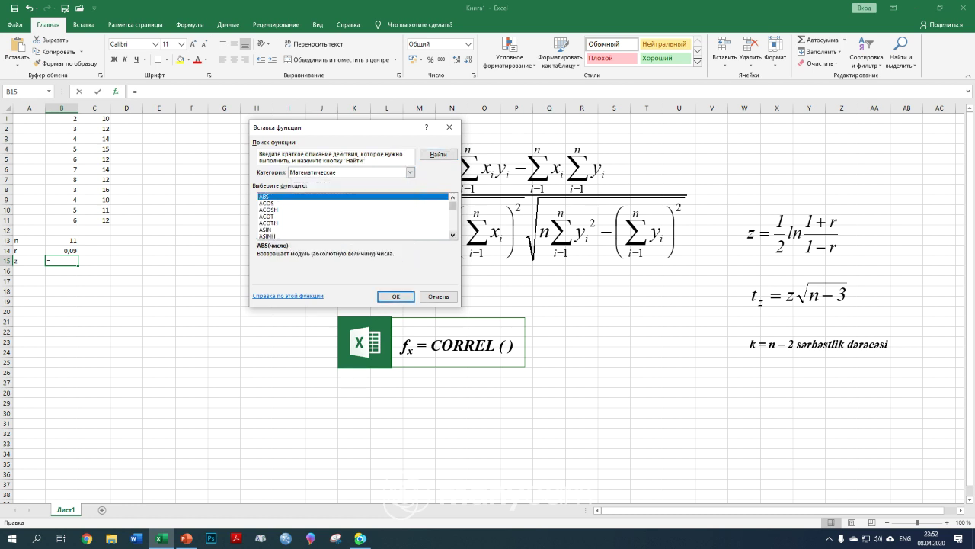
pyautogui.click(453, 235)
pyautogui.click(453, 235)
pyautogui.click(453, 235)
pyautogui.click(452, 236)
pyautogui.click(452, 236)
pyautogui.click(453, 236)
pyautogui.click(452, 235)
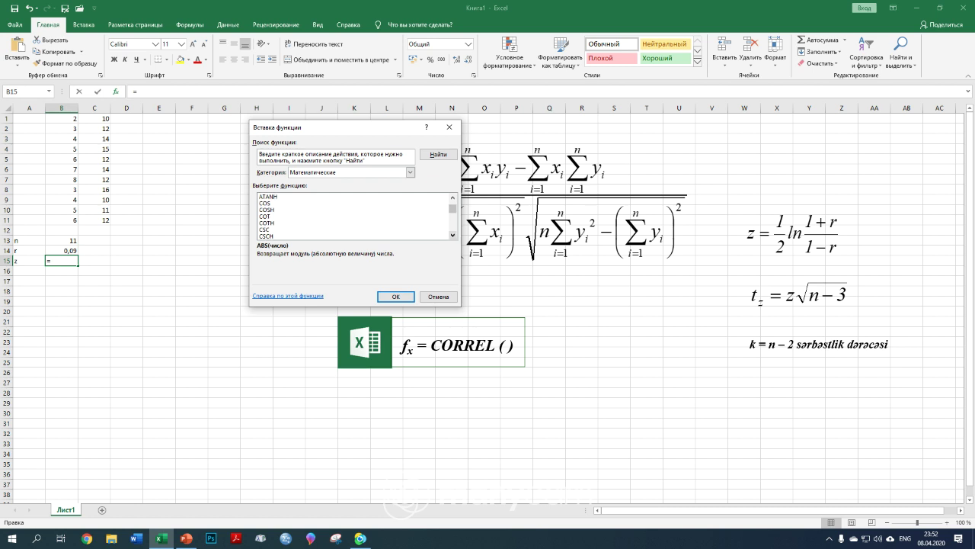
pyautogui.click(453, 236)
pyautogui.click(452, 235)
pyautogui.click(453, 235)
pyautogui.click(453, 235)
pyautogui.click(263, 217)
pyautogui.click(395, 296)
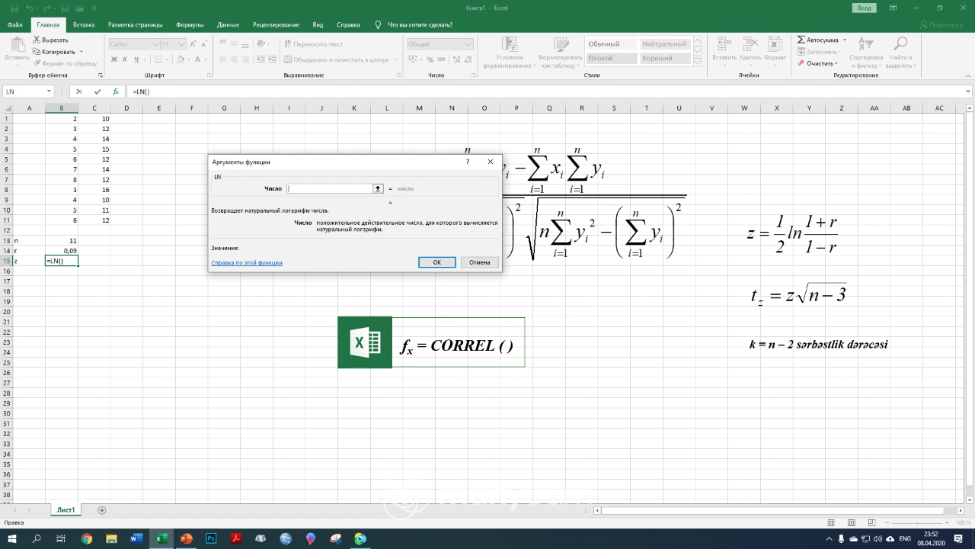
# Set the LN argument in B15 to (1+B14)/(1-B14) and divide the function's result by 2.
pyautogui.write('(1+B14)')
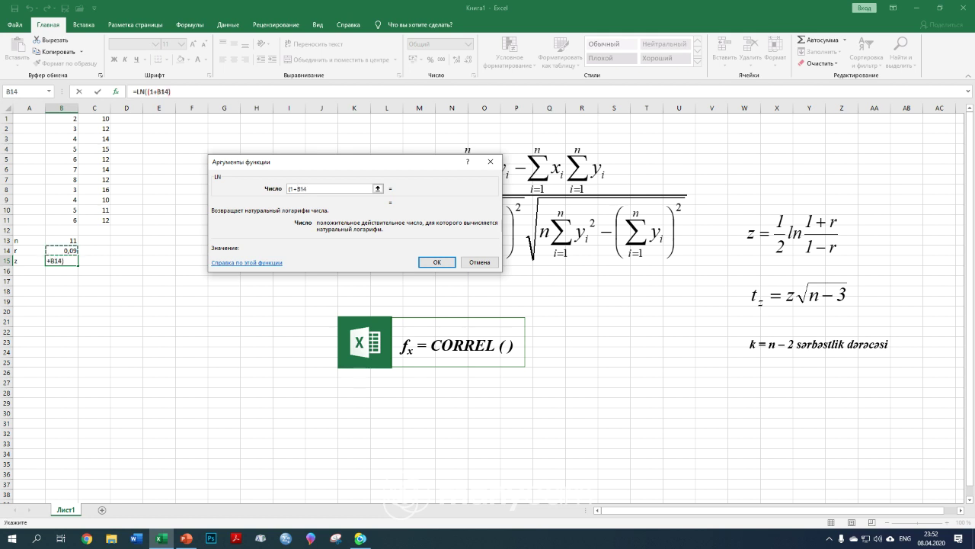
pyautogui.write('/(1-B14)')
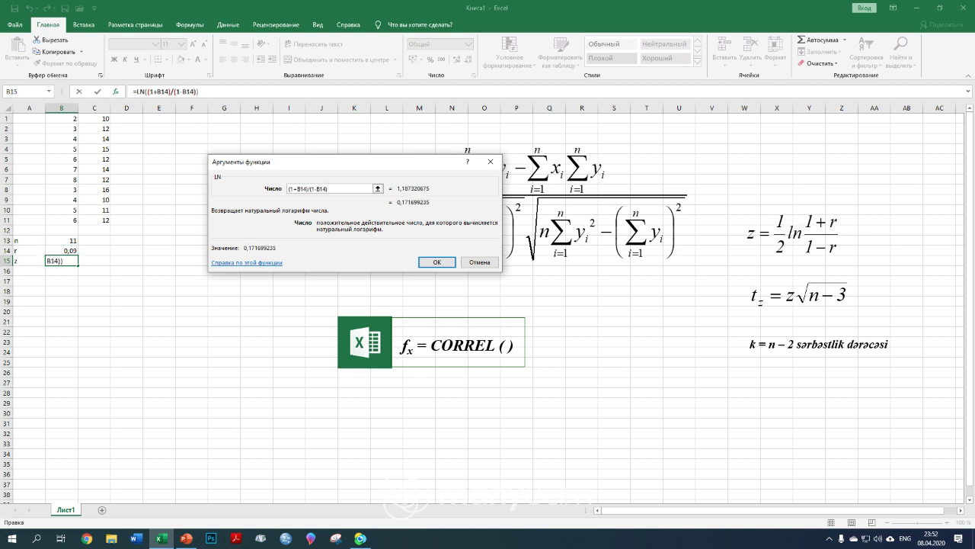
pyautogui.press('Return')
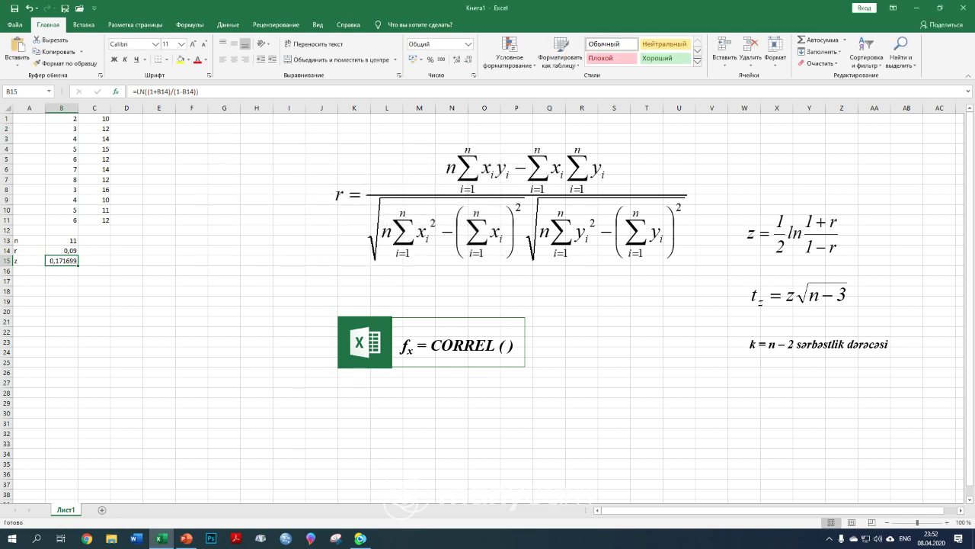
pyautogui.press('F2')
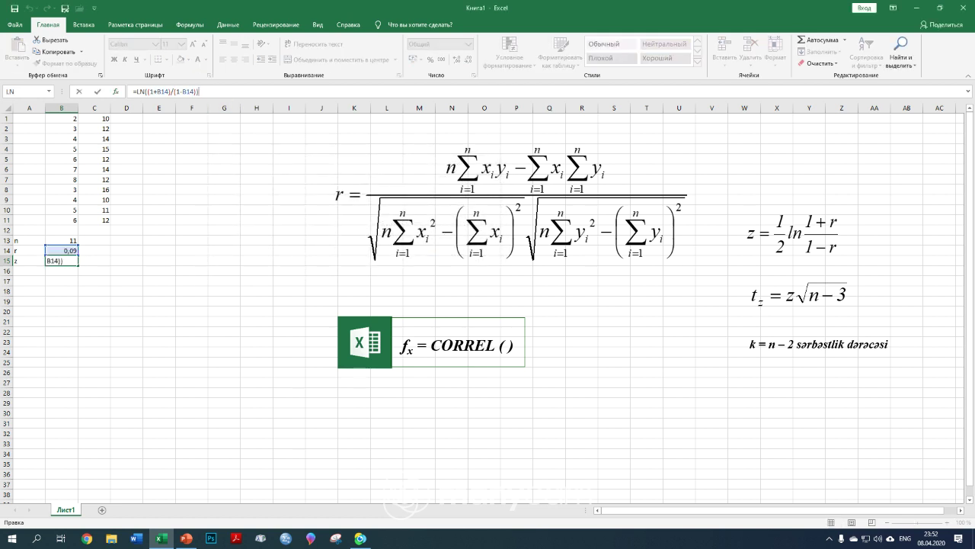
pyautogui.write('/2')
pyautogui.press('Return')
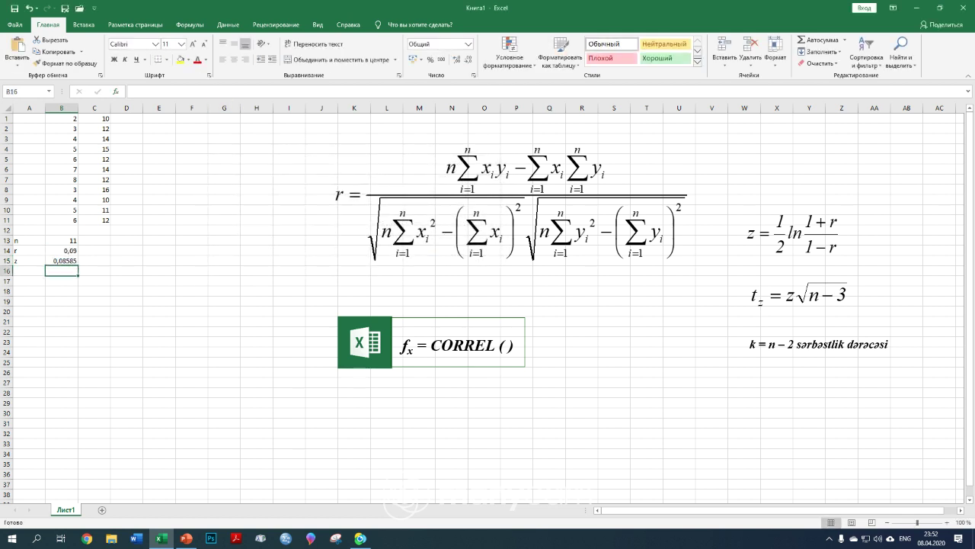
# Show the z value in B15 with two decimal places and enter the label t in cell A16.
pyautogui.click(61, 261)
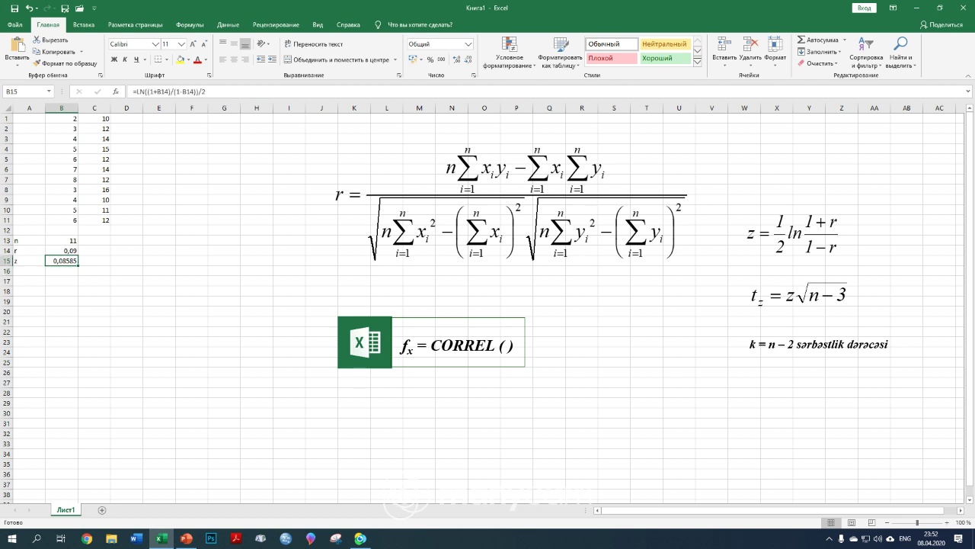
pyautogui.click(468, 59)
pyautogui.click(29, 271)
pyautogui.write('t=')
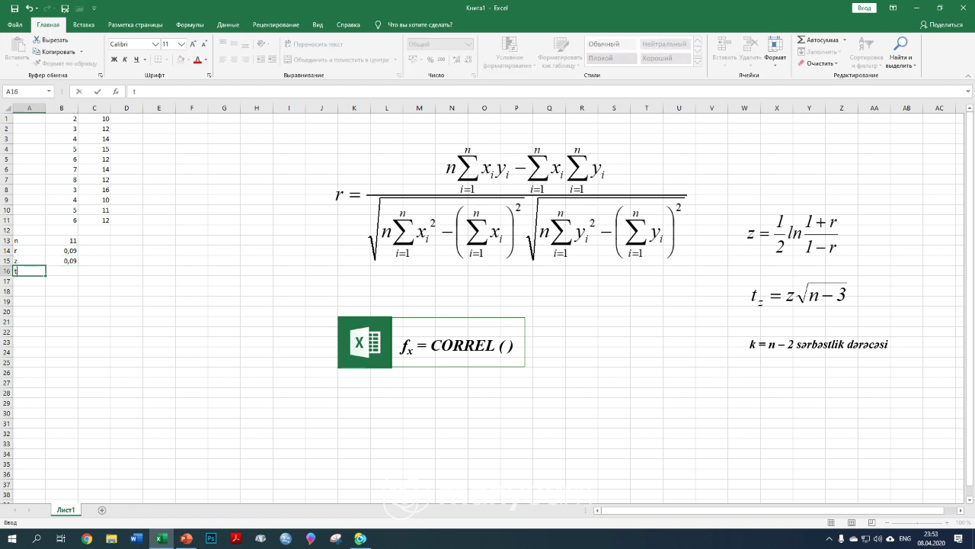
pyautogui.press('BackSpace')
pyautogui.press('BackSpace')
pyautogui.write('t')
pyautogui.press('Tab')
# Enter the formula =B15*(B13-3)^(1/2) in cell B16 to calculate t.
pyautogui.write('=')
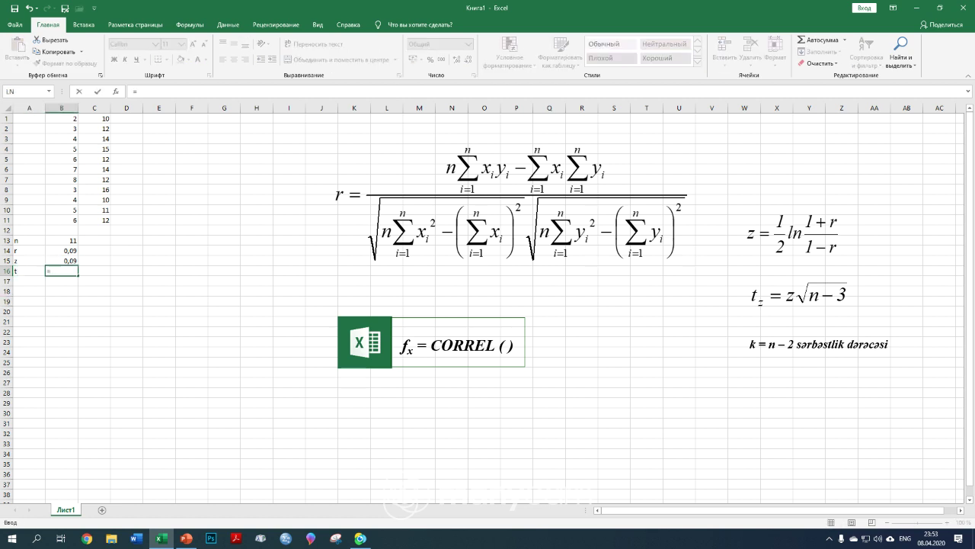
pyautogui.click(64, 260)
pyautogui.write('*')
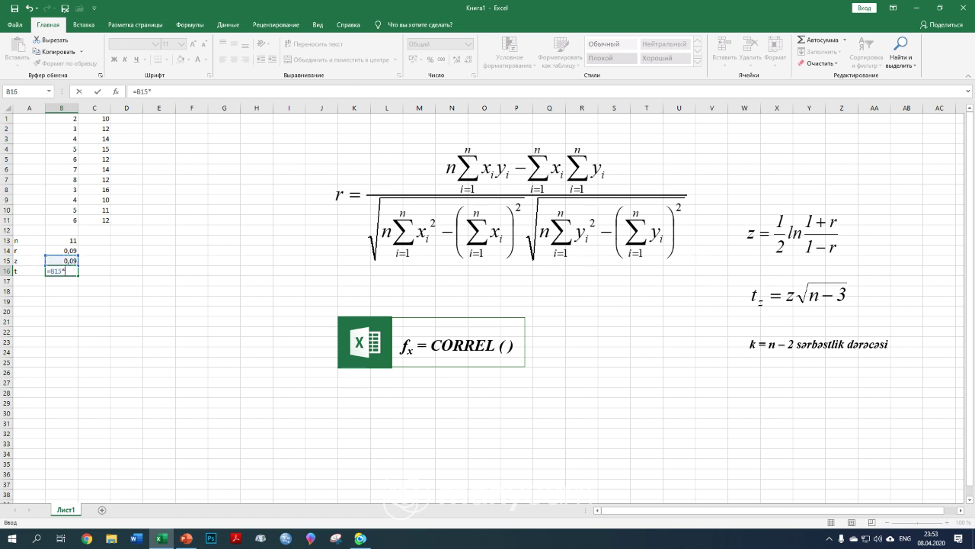
pyautogui.write('(')
pyautogui.click(64, 241)
pyautogui.write('-3')
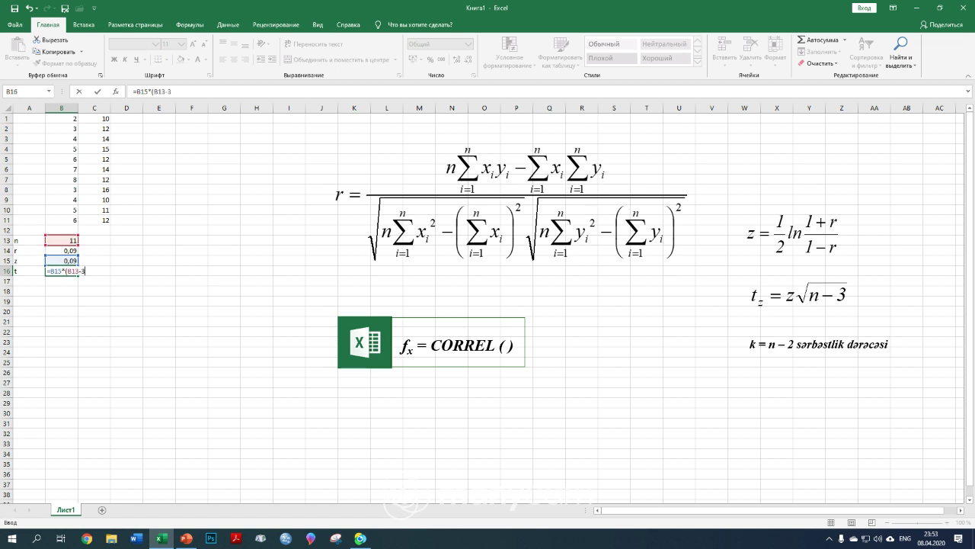
pyautogui.write(')^(1/2')
pyautogui.hotkey('ctrl', 'Return')
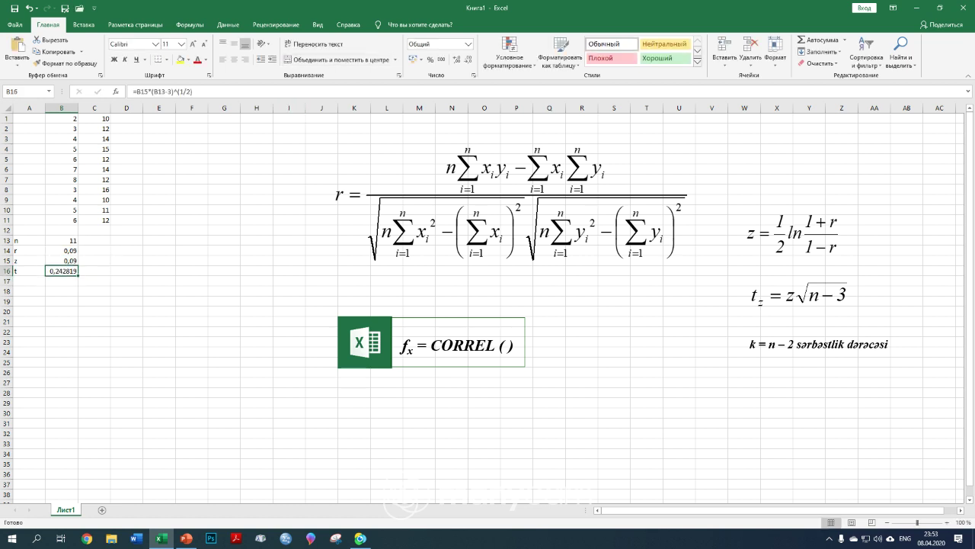
# Reduce the t value in B16 to two displayed decimal places.
pyautogui.click(468, 59)
pyautogui.click(469, 60)
pyautogui.click(469, 60)
pyautogui.click(468, 59)
# Enter the label p in cell A17 and make B17 the active cell.
pyautogui.click(29, 282)
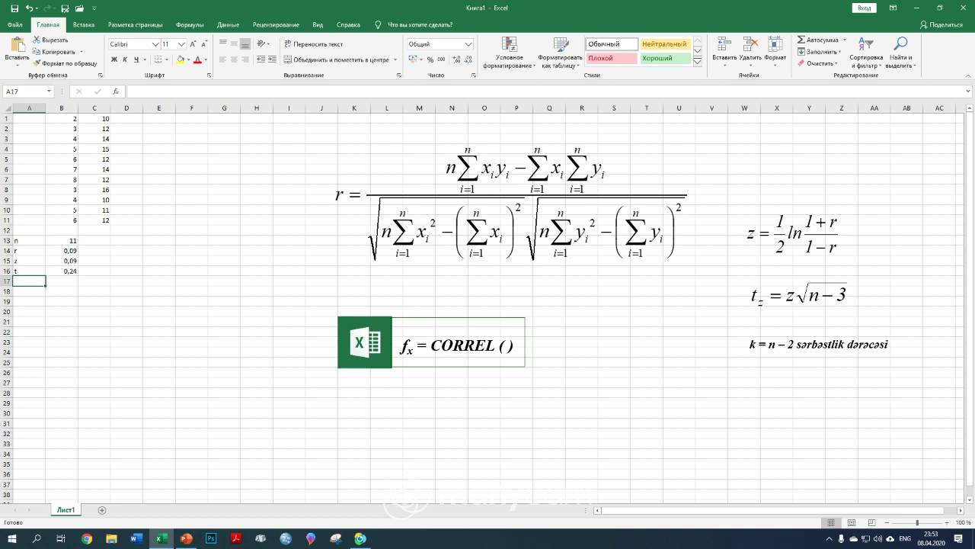
pyautogui.write('p')
pyautogui.press('Tab')
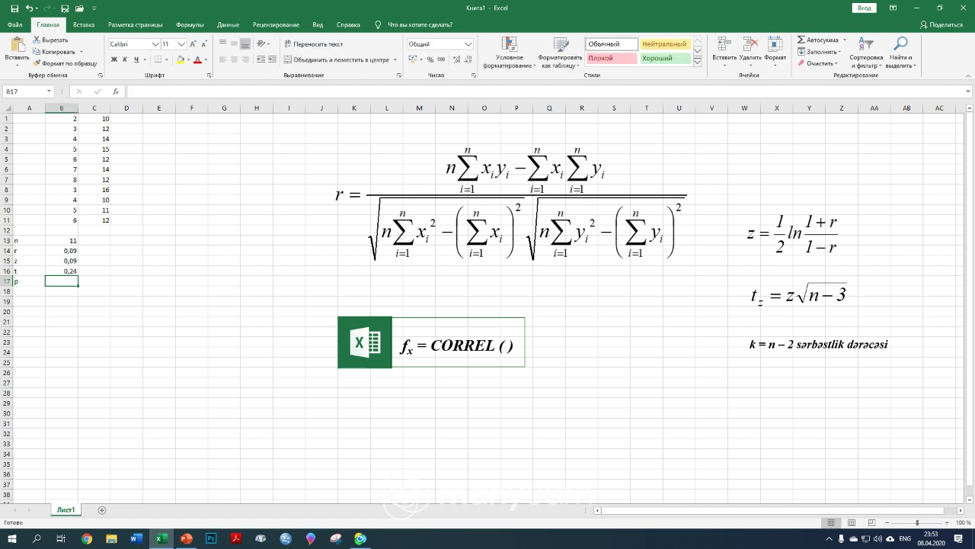
# Insert the two-tailed Student distribution function СТЬЮДЕНТ.РАСП.2Х from the statistical category into cell B17.
pyautogui.hotkey('shift', 'F3')
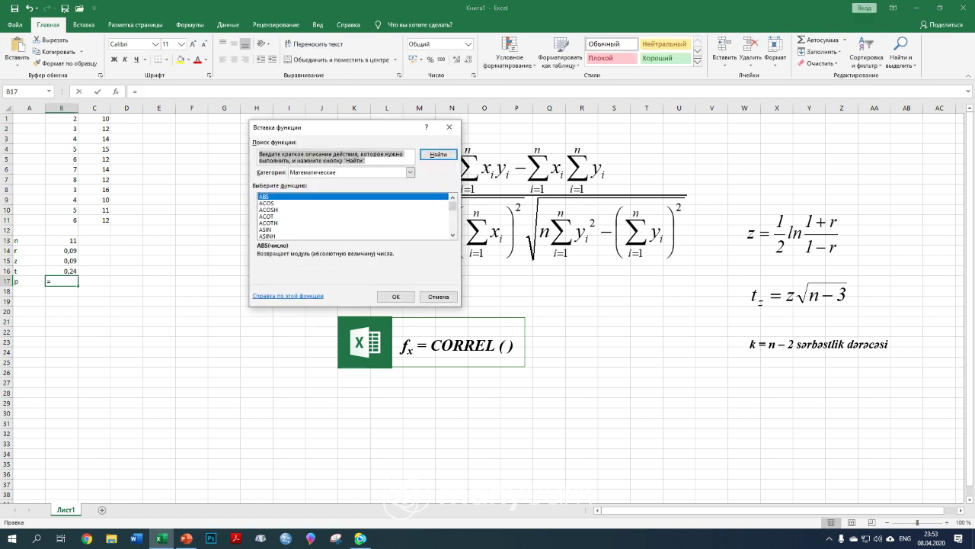
pyautogui.click(410, 172)
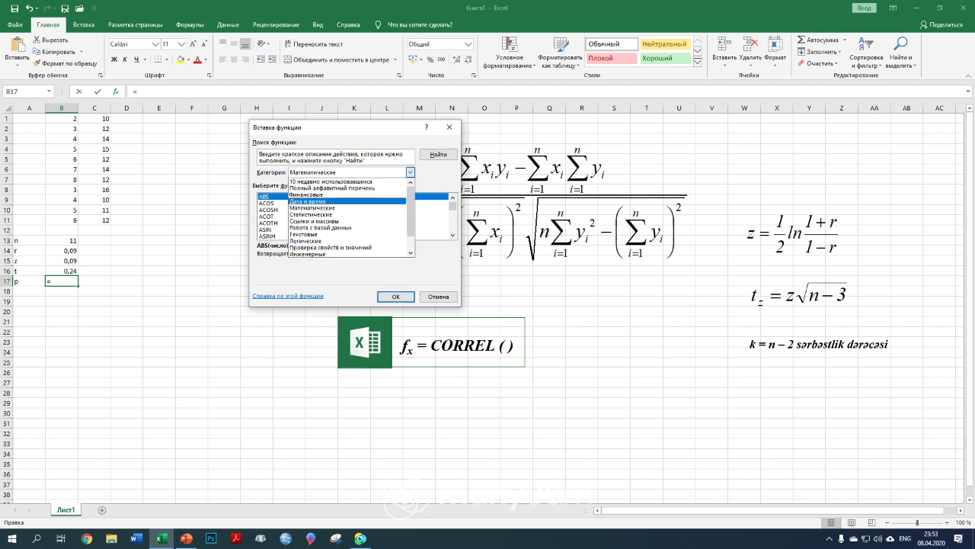
pyautogui.press('Return')
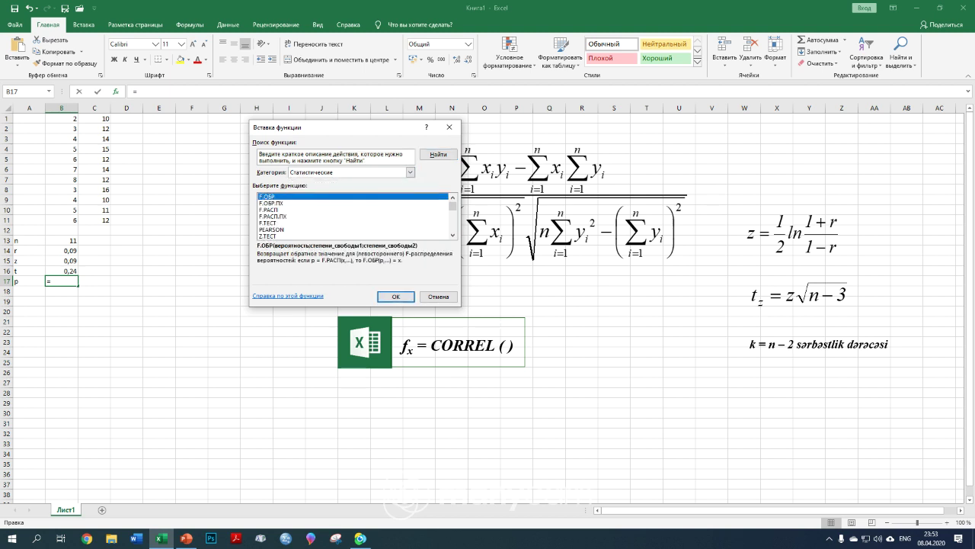
pyautogui.click(453, 234)
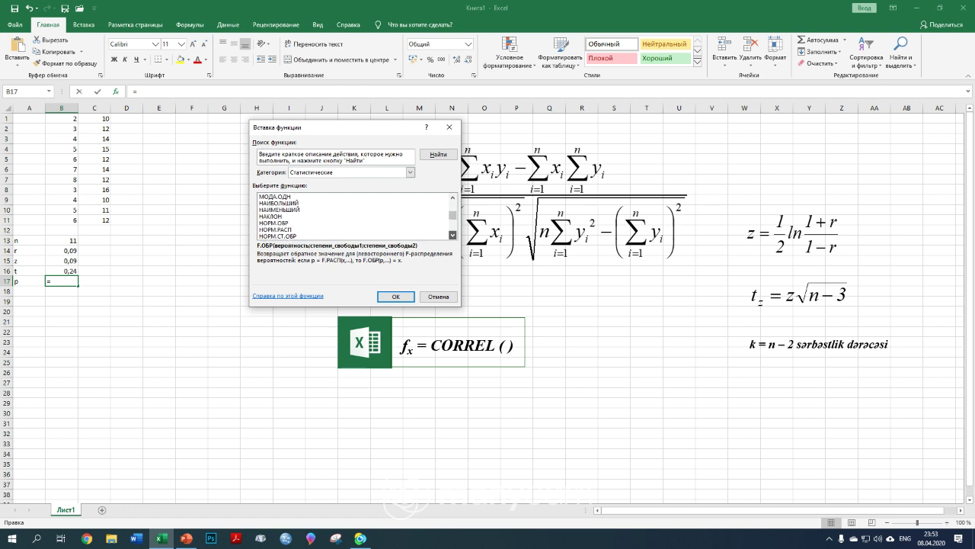
pyautogui.moveTo(453, 235); pyautogui.dragTo(452, 234)
pyautogui.click(452, 235)
pyautogui.click(452, 234)
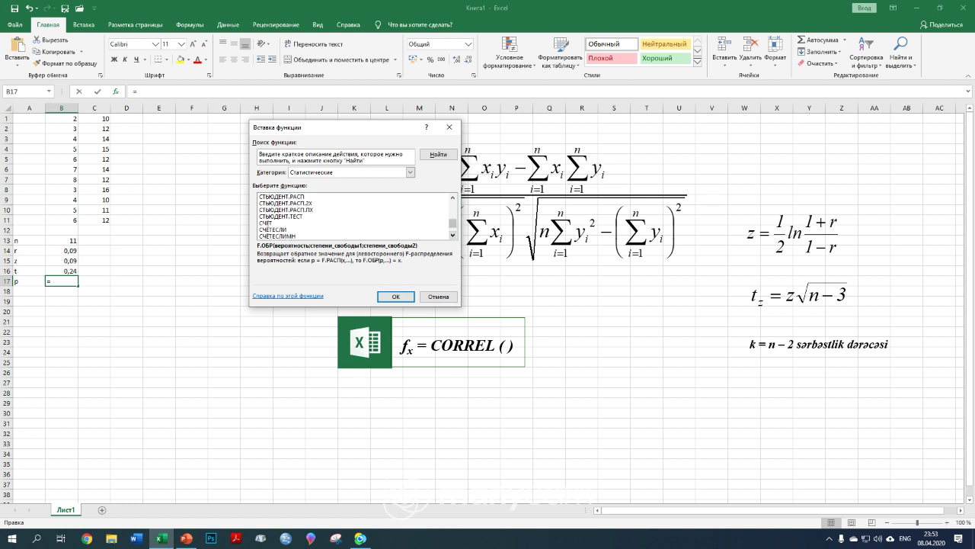
pyautogui.click(282, 202)
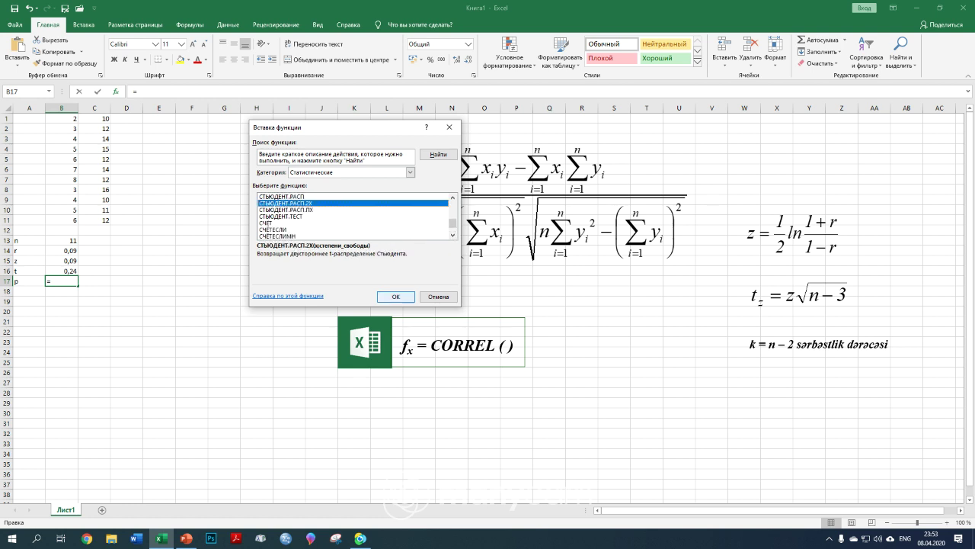
pyautogui.click(396, 296)
# Calculate p in B17 using B16 as X and B13-2 as the degrees of freedom.
pyautogui.click(61, 271)
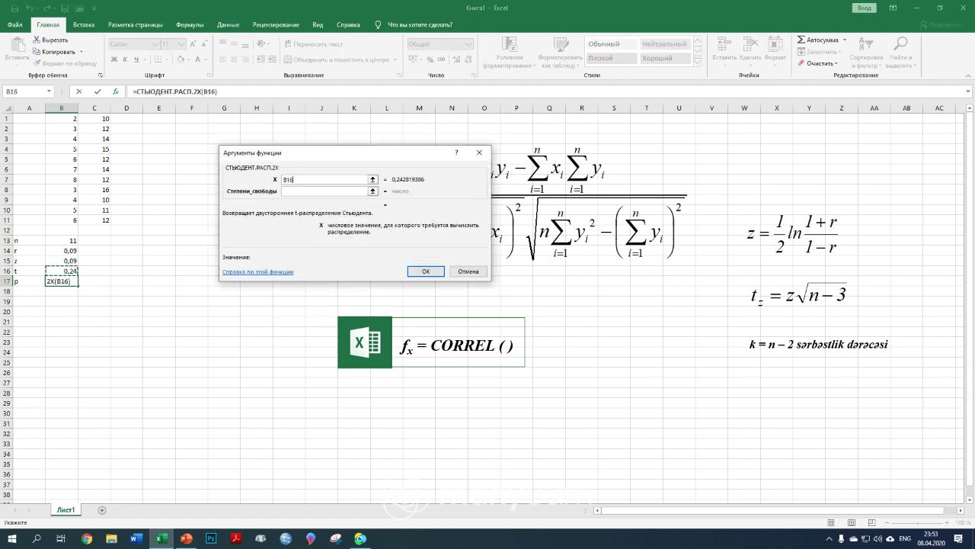
pyautogui.press('Tab')
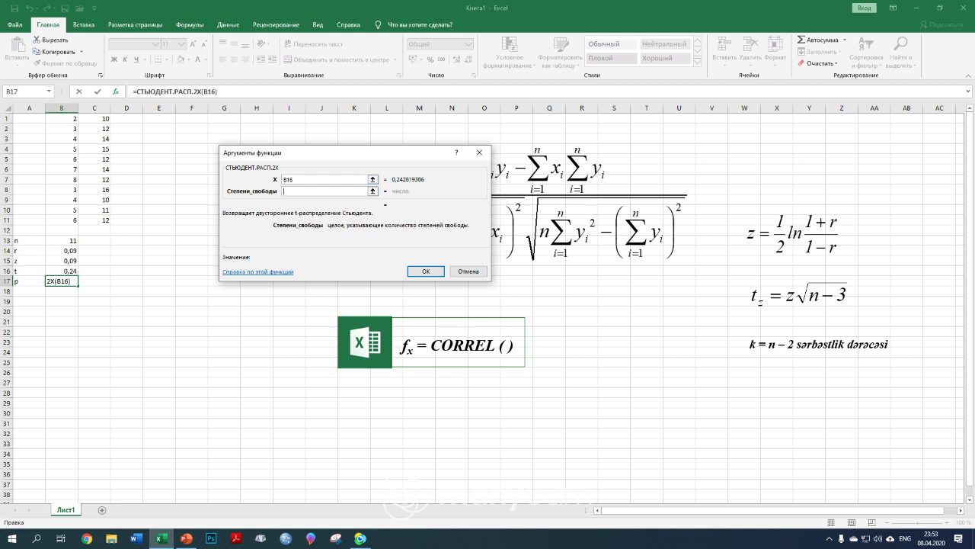
pyautogui.click(62, 240)
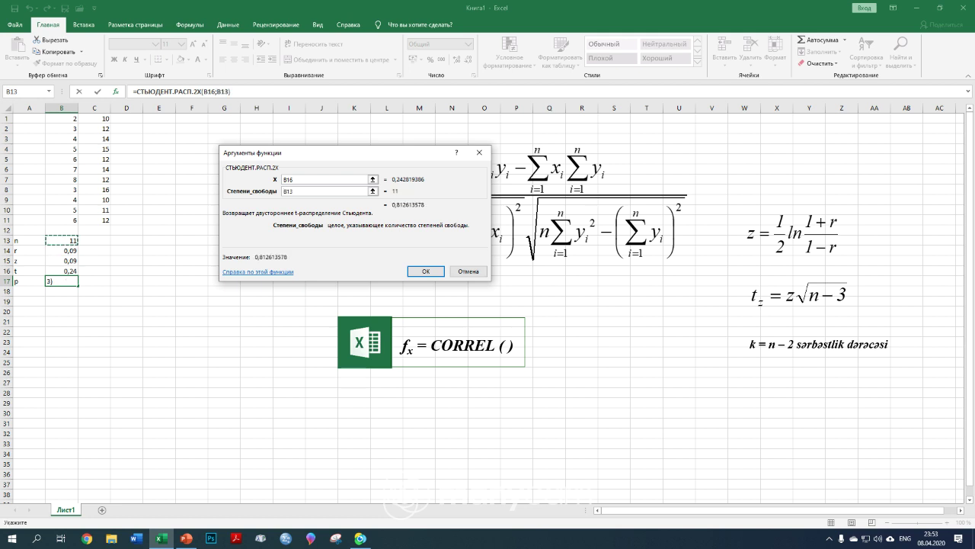
pyautogui.write('-2')
pyautogui.press('Return')
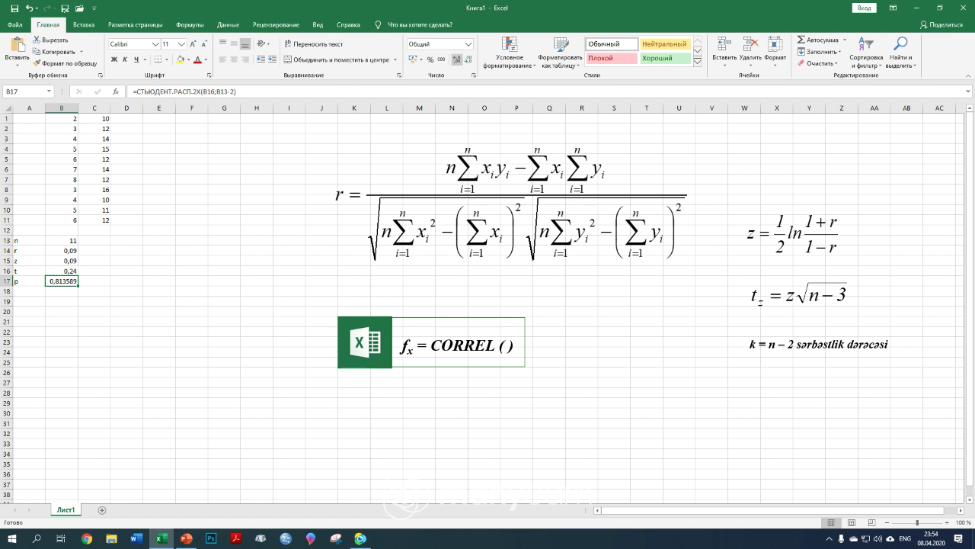
# Reduce the p value in B17 to three displayed decimal places.
pyautogui.click(468, 60)
pyautogui.click(467, 59)
pyautogui.click(468, 60)
pyautogui.click(95, 281)
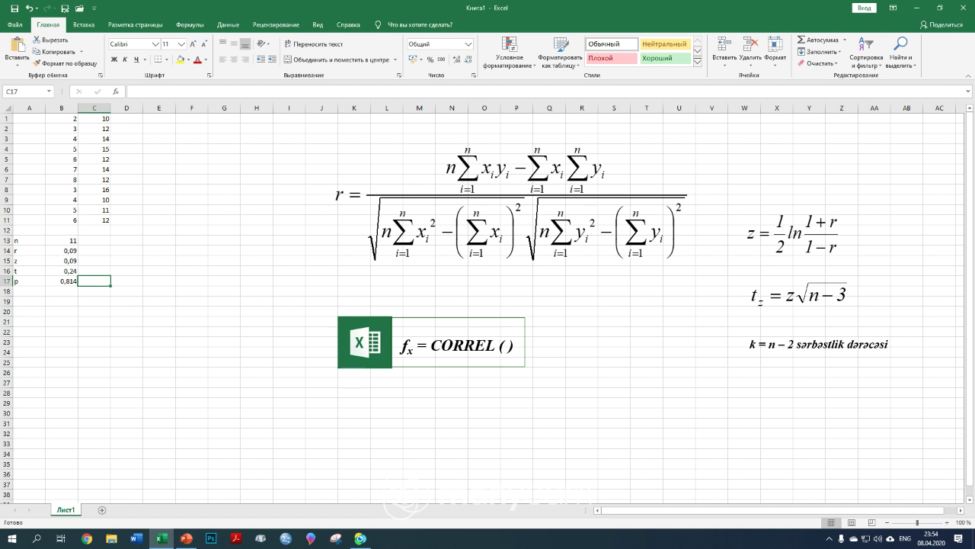
# Change the second data column's value in cell C5 to 17.
pyautogui.click(62, 250)
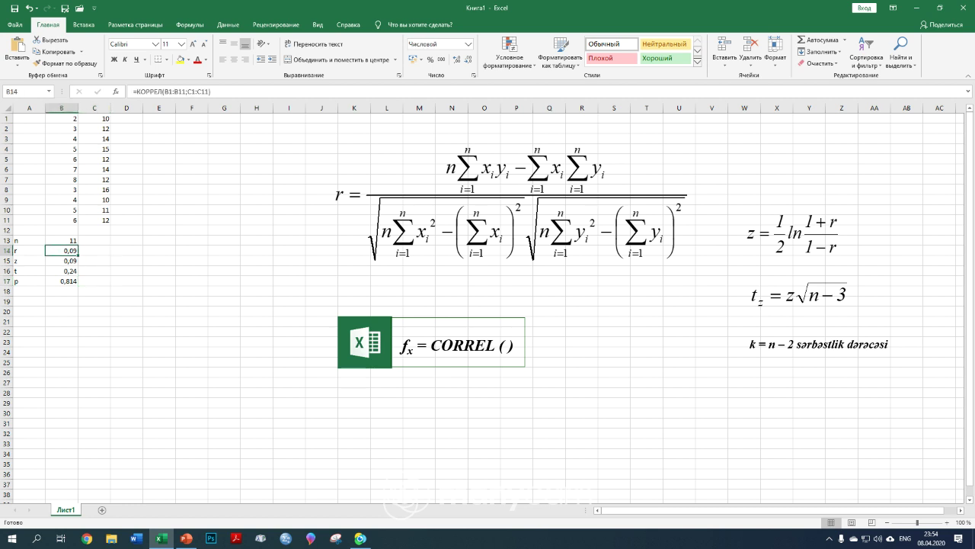
pyautogui.click(61, 261)
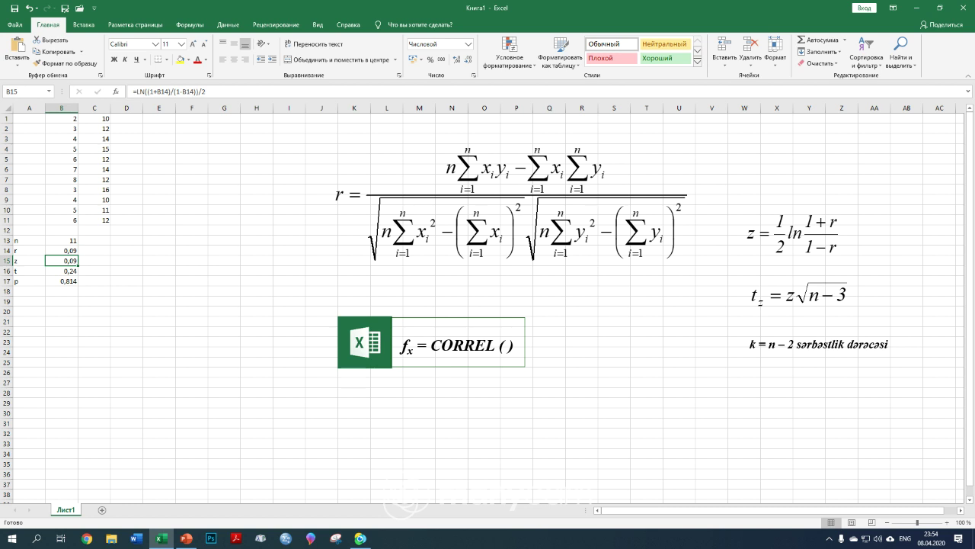
pyautogui.press('Up')
pyautogui.press('Up')
pyautogui.press('Up')
pyautogui.press('Up')
pyautogui.press('Up')
pyautogui.press('Up')
pyautogui.press('Up')
pyautogui.press('Up')
pyautogui.press('Up')
pyautogui.press('Up')
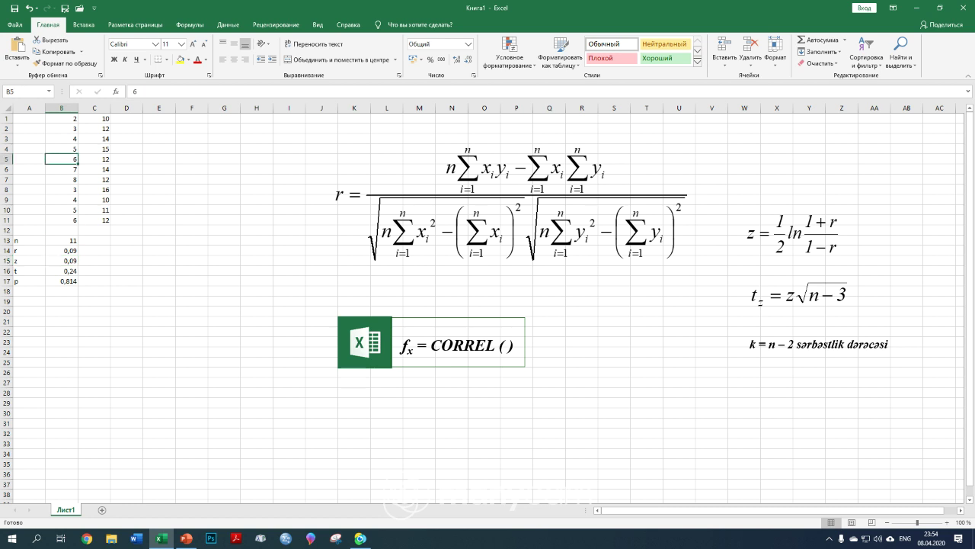
pyautogui.press('Right')
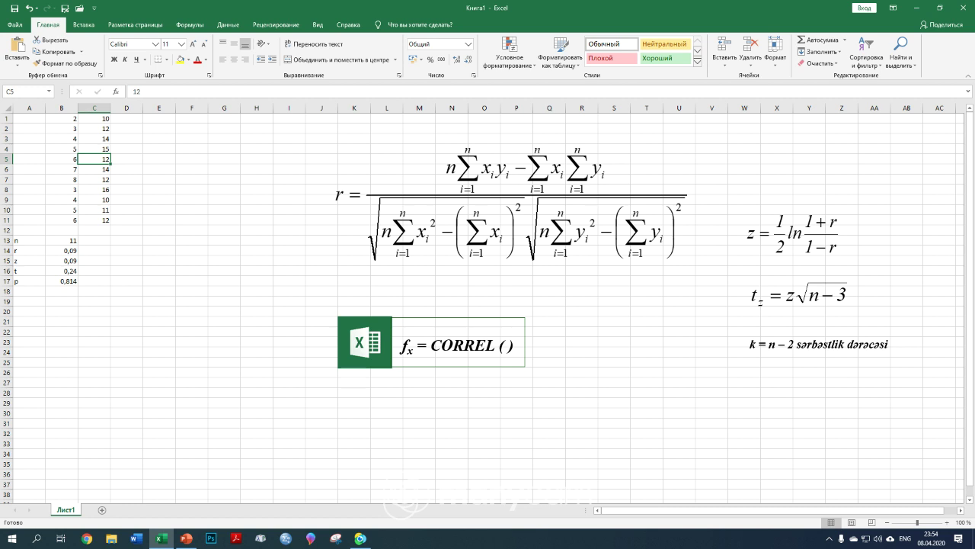
pyautogui.write('1')
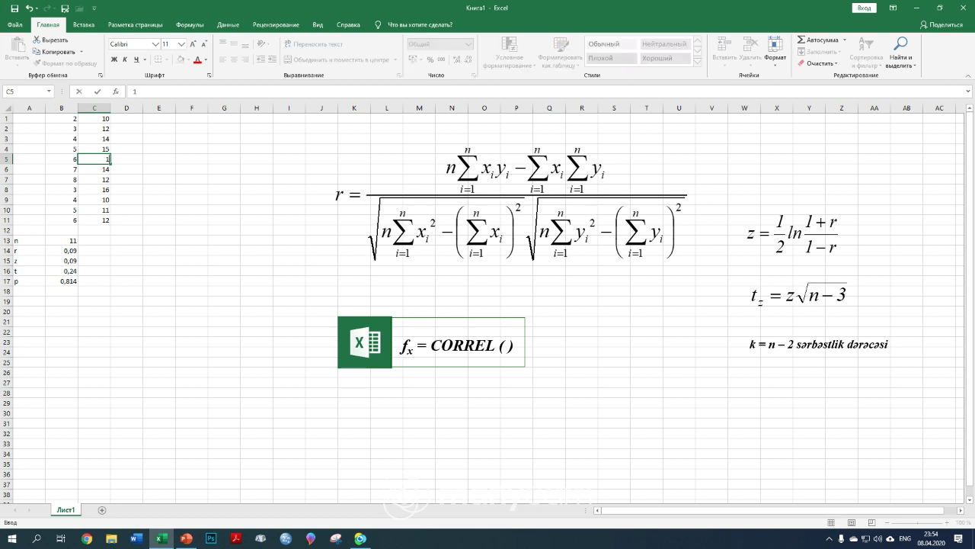
pyautogui.write('7')
pyautogui.press('Return')
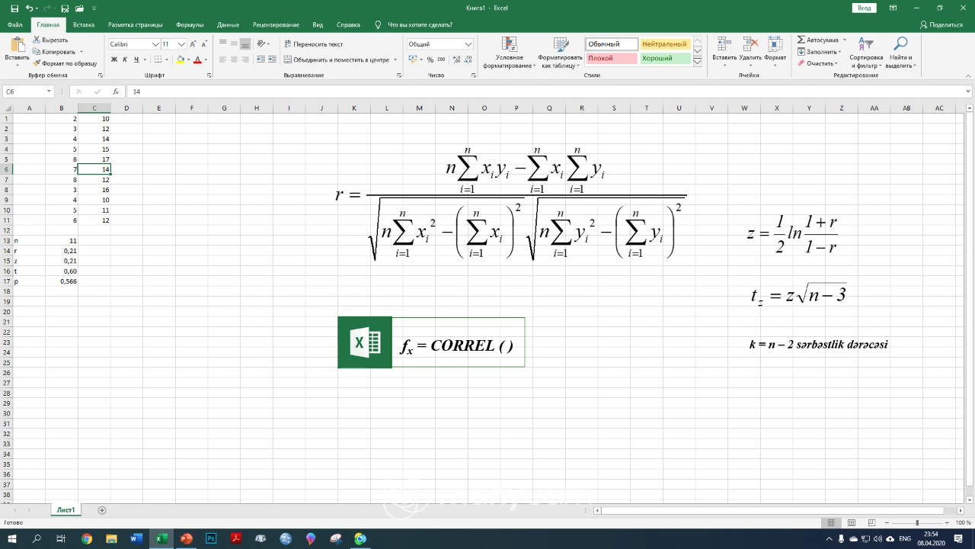
# Change the second data column's values to 19 in C6 and 21 in C7.
pyautogui.write('19')
pyautogui.press('Return')
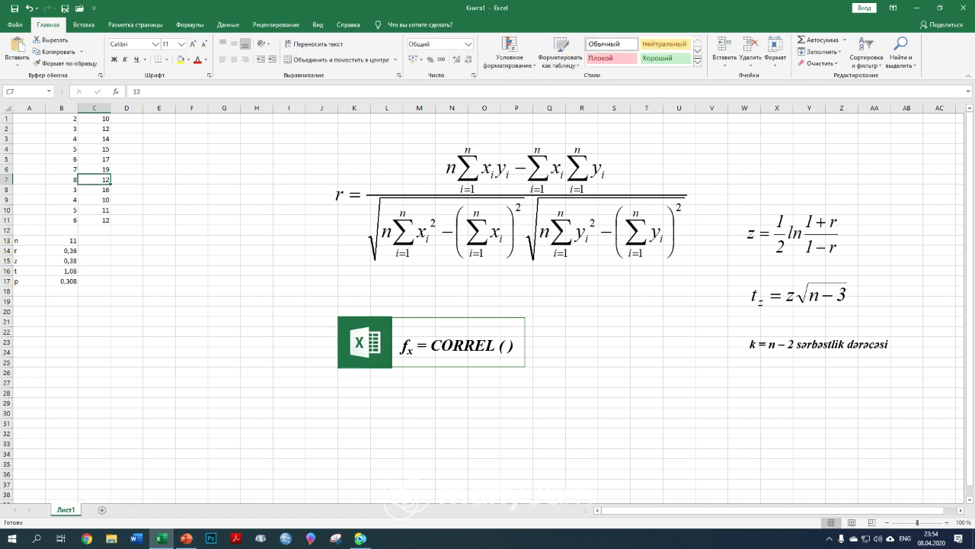
pyautogui.write('21')
pyautogui.press('Return')
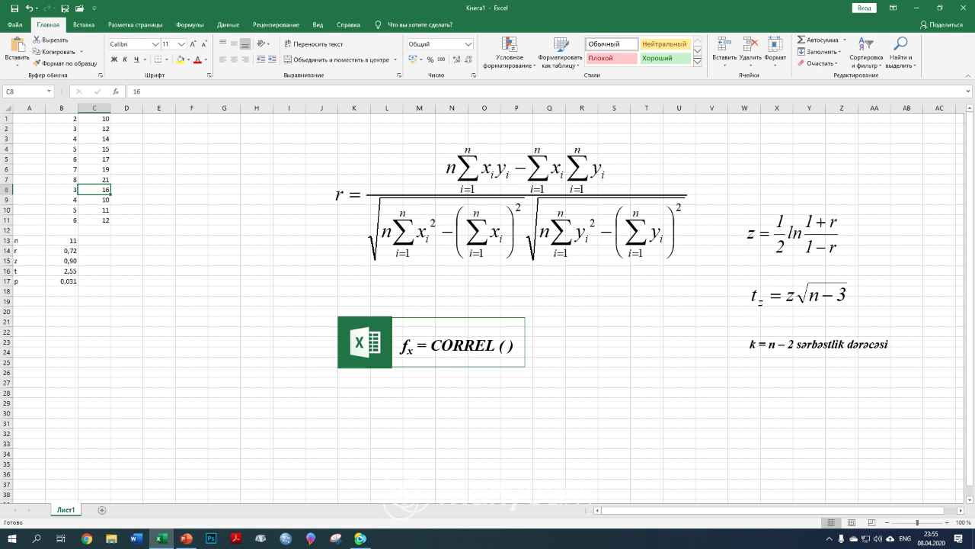
# Show the values in B14:B16 with three decimal places and go through the r, z, t and p cells.
pyautogui.moveTo(62, 251); pyautogui.dragTo(62, 270)
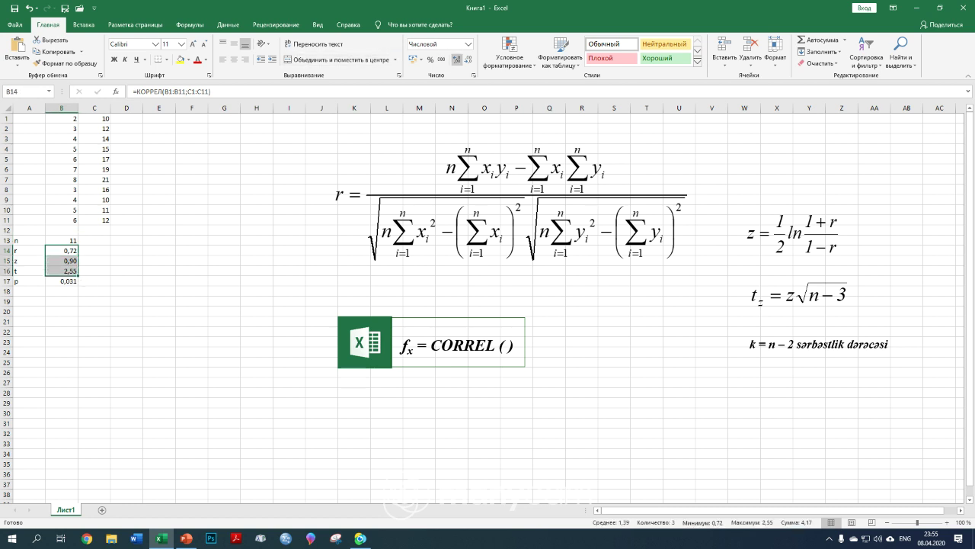
pyautogui.click(457, 60)
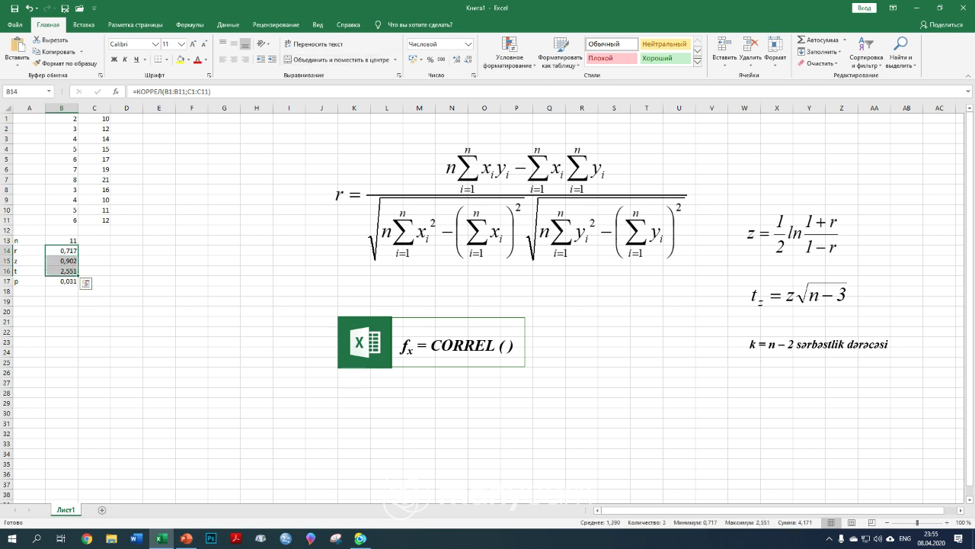
pyautogui.click(61, 251)
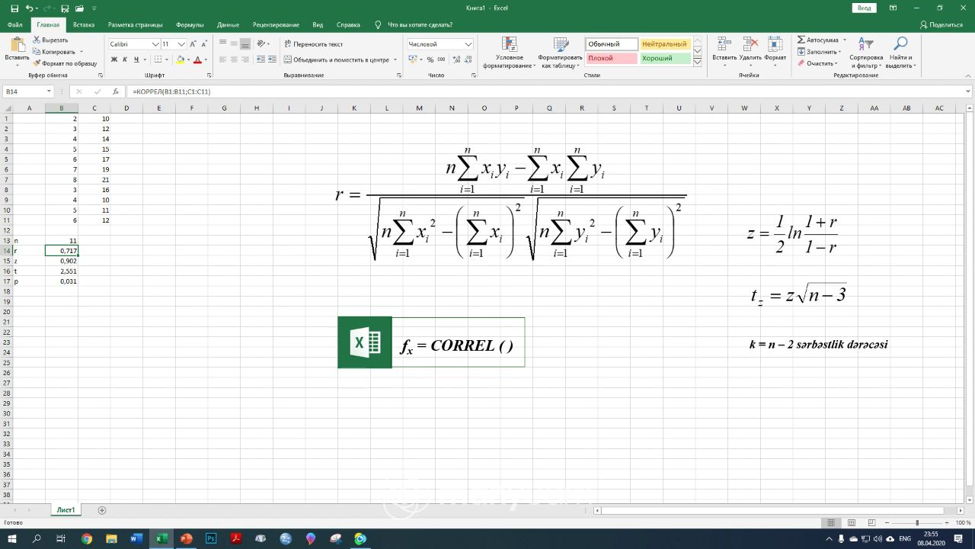
pyautogui.click(61, 260)
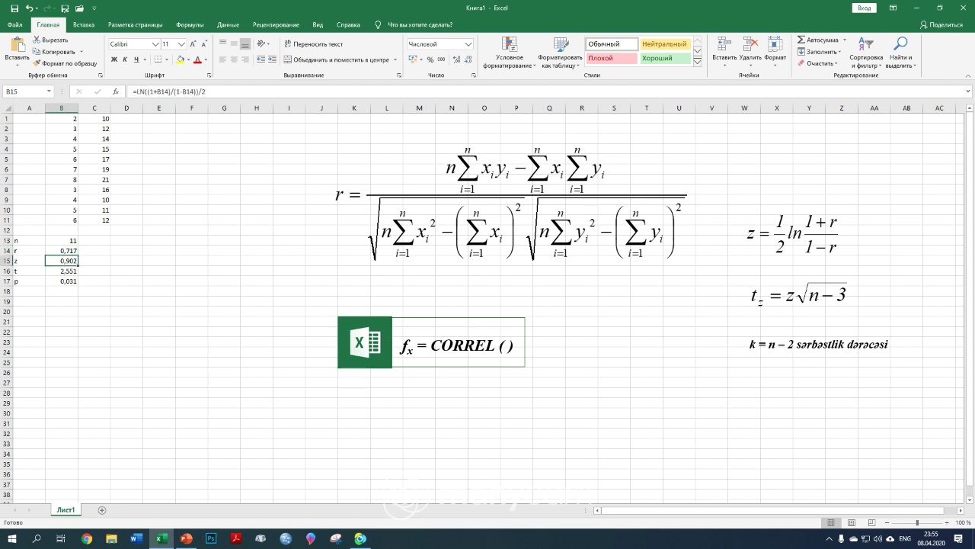
pyautogui.click(61, 272)
pyautogui.click(62, 281)
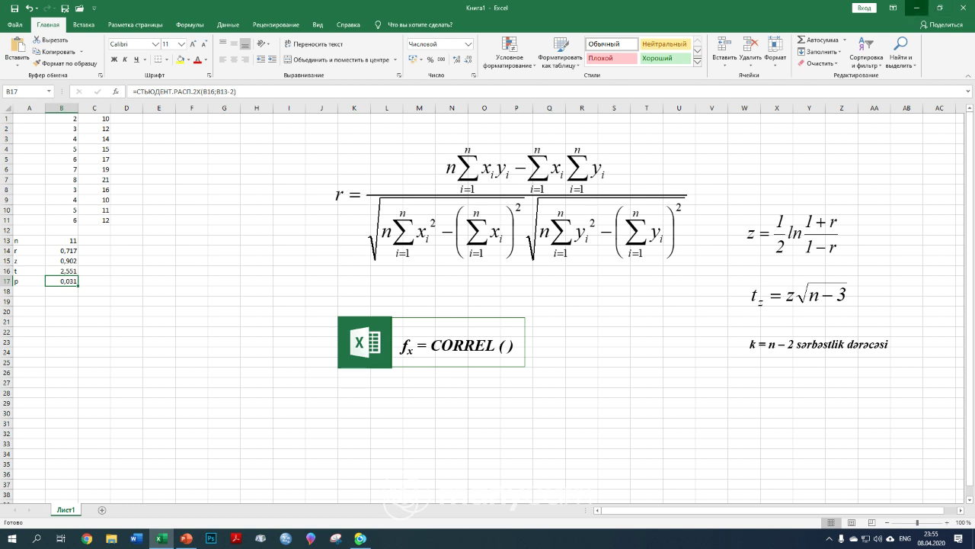
# Switch to the Biometriya_az presentation in PowerPoint and open slide 74 to compare the blue and green data tables.
pyautogui.click(907, 7)
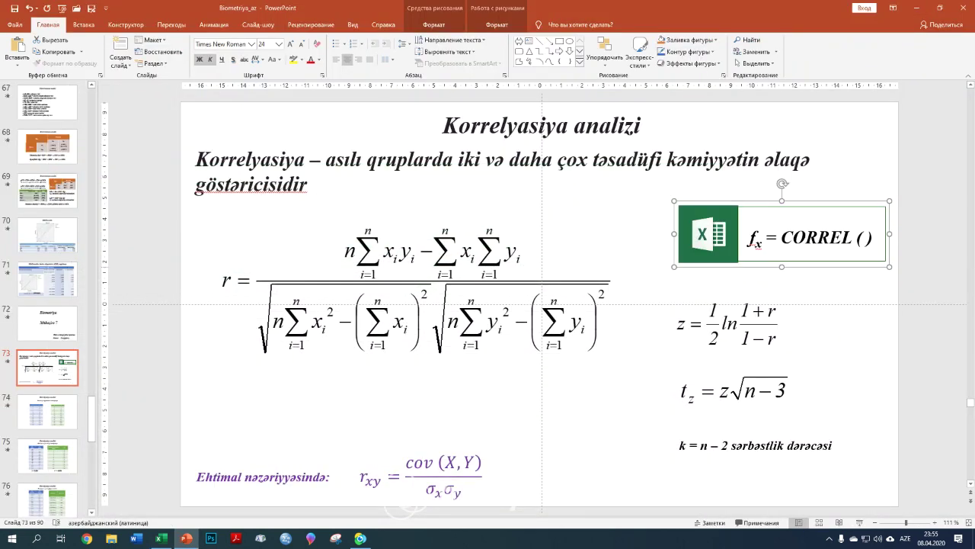
pyautogui.click(47, 411)
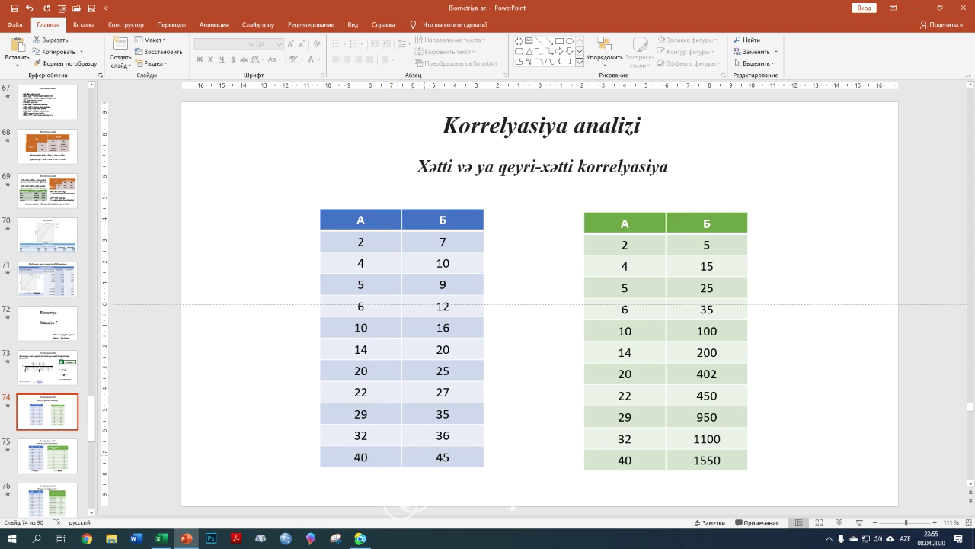
pyautogui.click(437, 457)
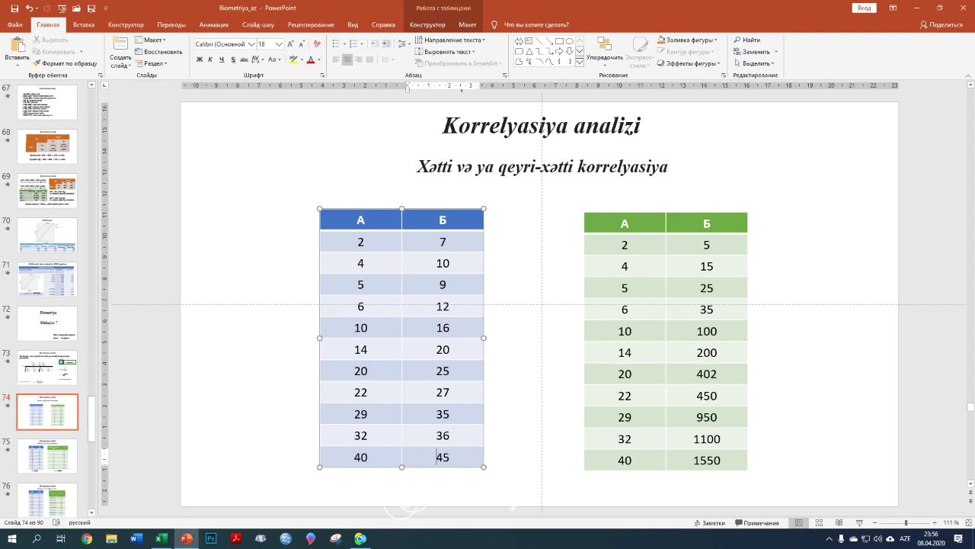
pyautogui.click(618, 438)
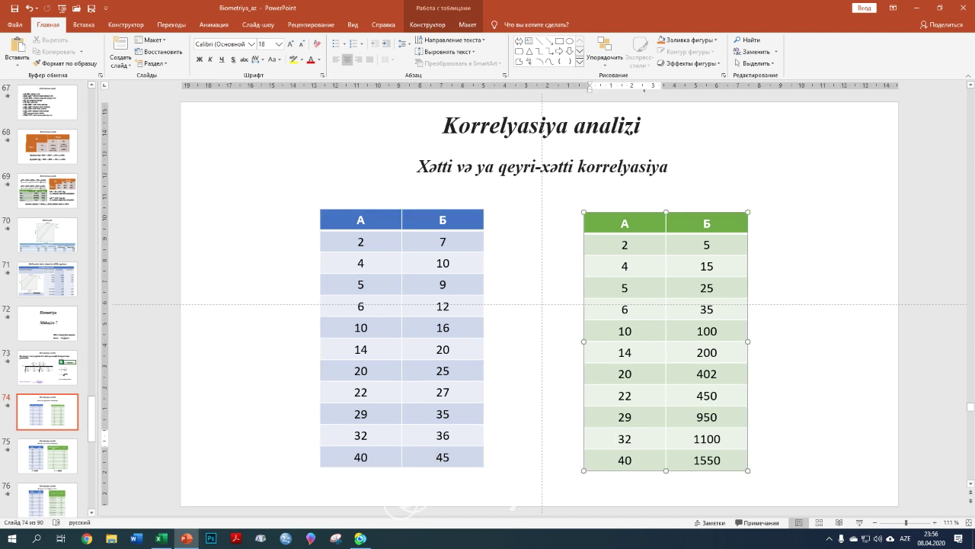
pyautogui.press('Escape')
pyautogui.press('Escape')
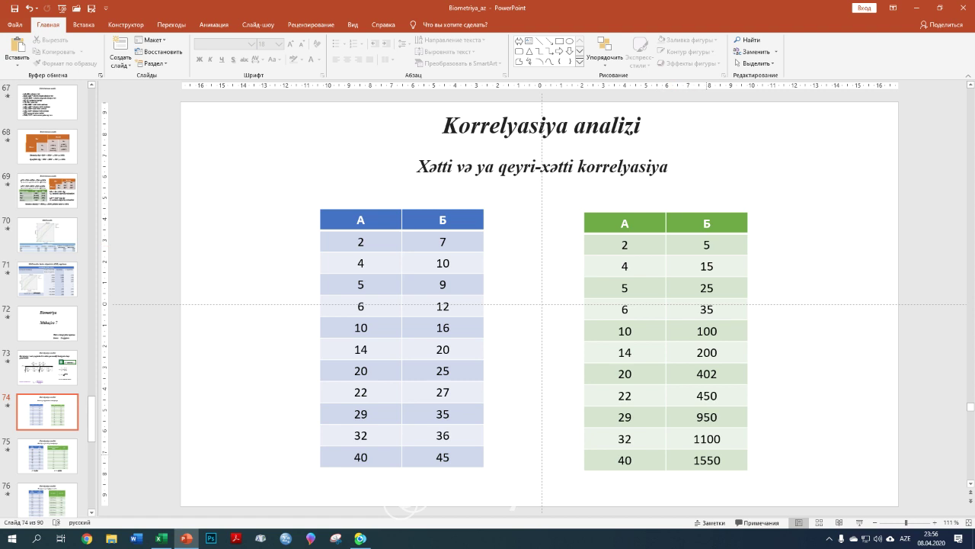
# Examine row by row how the Б values change with the А values in slide 74's green table and relate this to the subtitle.
pyautogui.click(704, 245)
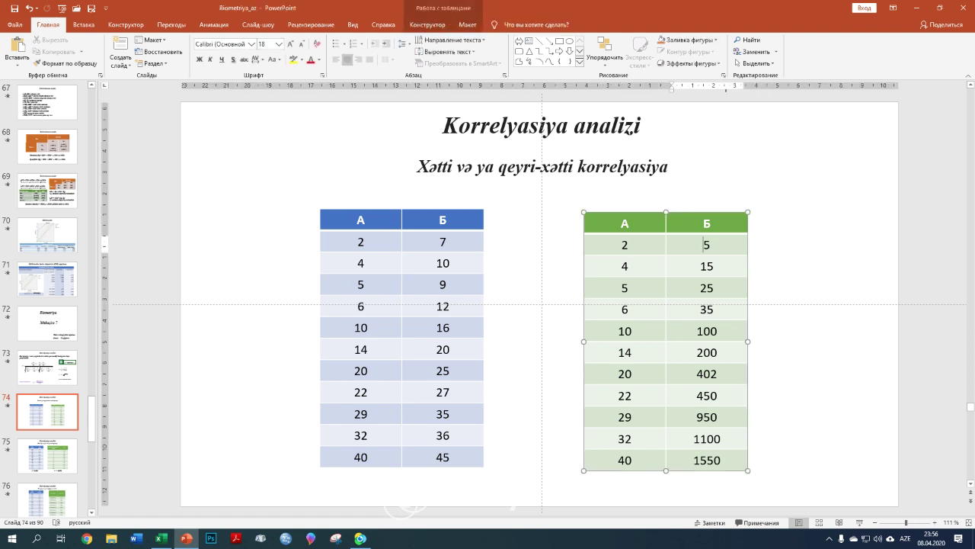
pyautogui.click(629, 267)
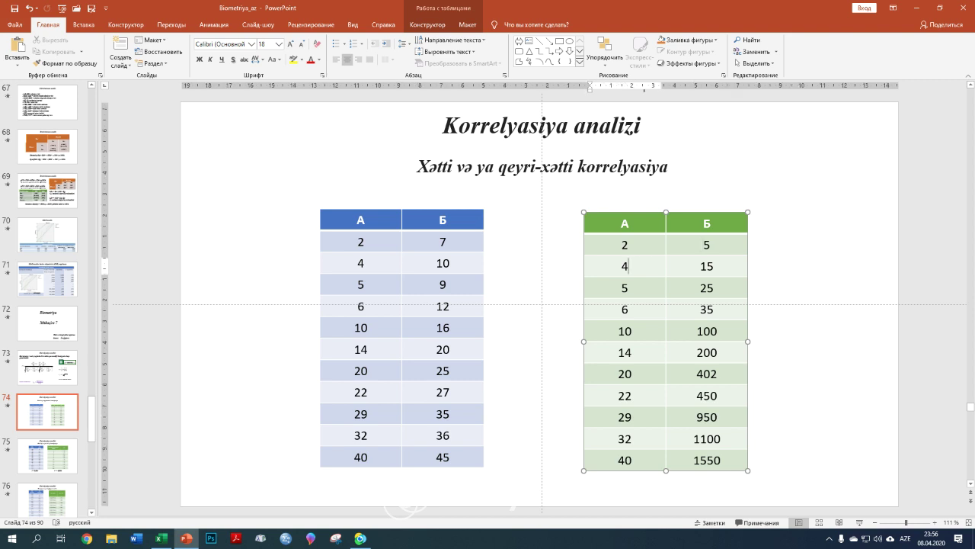
pyautogui.click(629, 288)
pyautogui.click(700, 288)
pyautogui.click(626, 309)
pyautogui.click(700, 309)
pyautogui.click(633, 353)
pyautogui.click(633, 374)
pyautogui.click(633, 395)
pyautogui.click(632, 417)
pyautogui.click(702, 416)
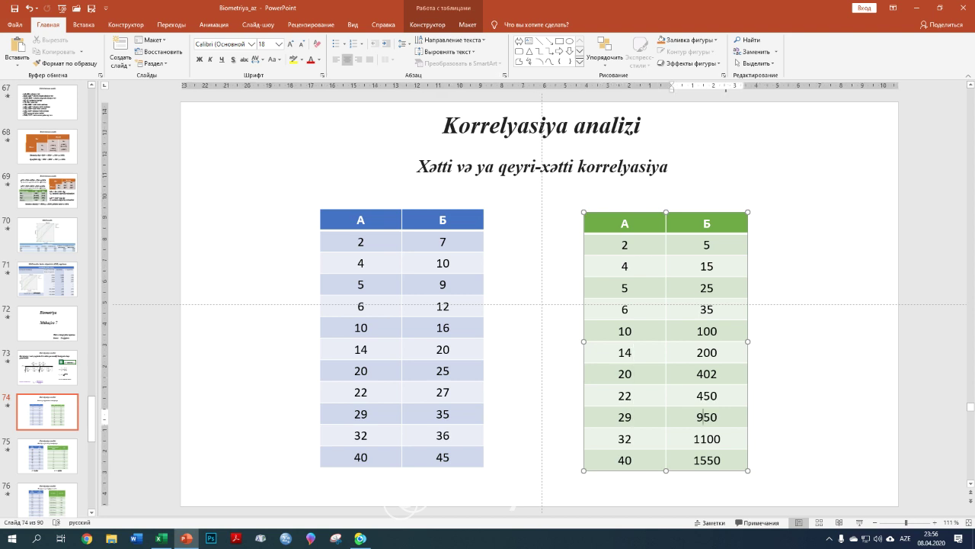
pyautogui.click(694, 438)
pyautogui.click(809, 421)
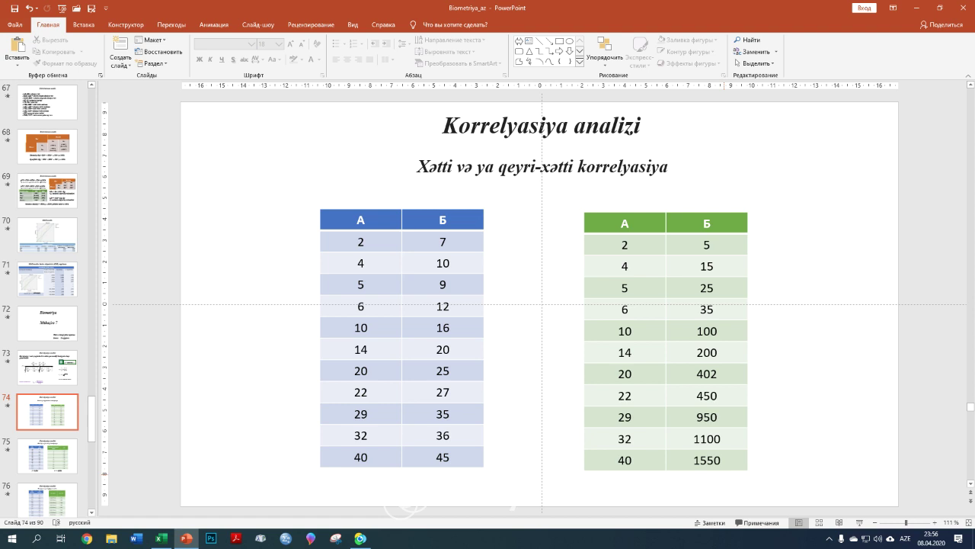
pyautogui.click(542, 166)
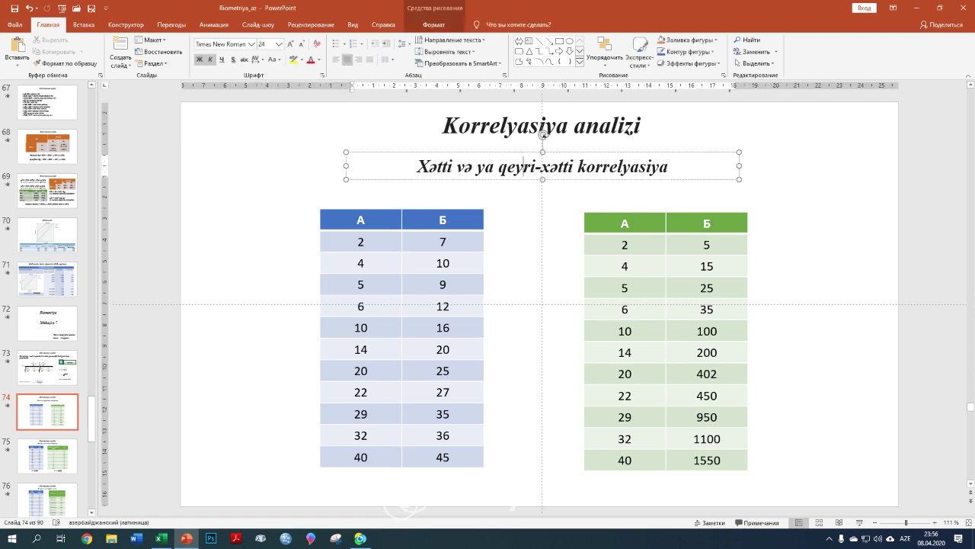